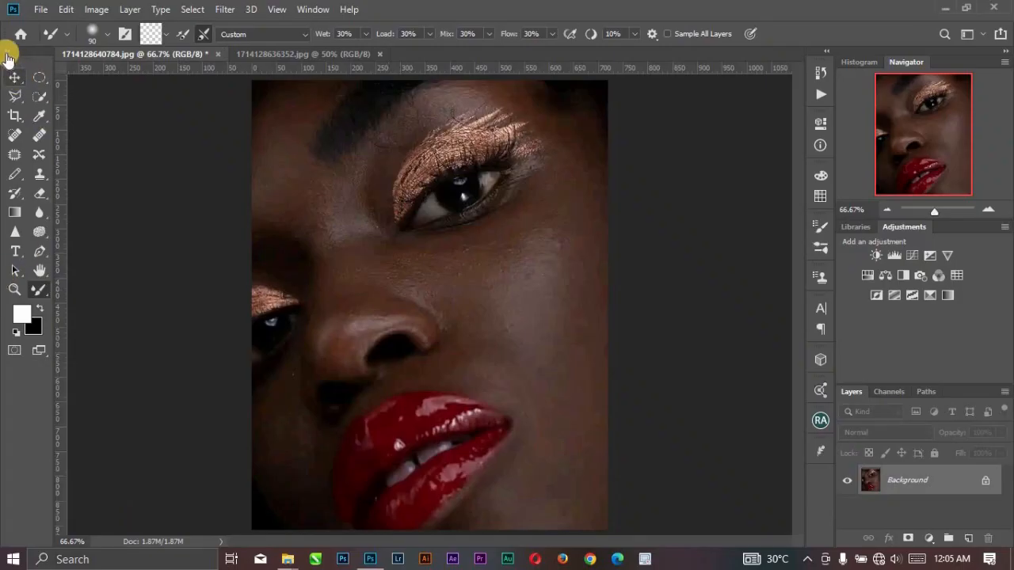
# Try a short Mixer Brush stroke on the cheek below the eye.
pyautogui.click(6, 53)
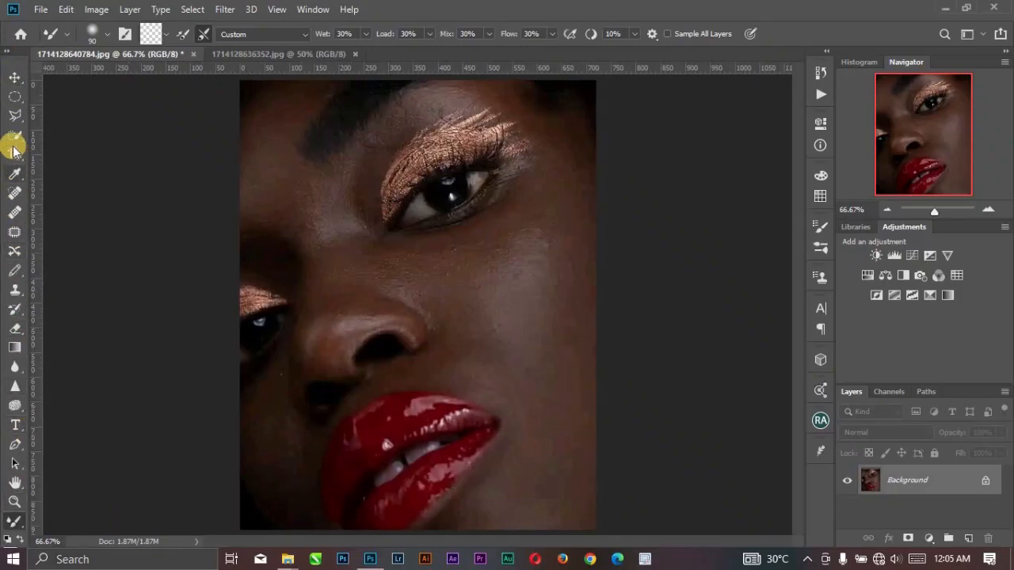
pyautogui.click(7, 51)
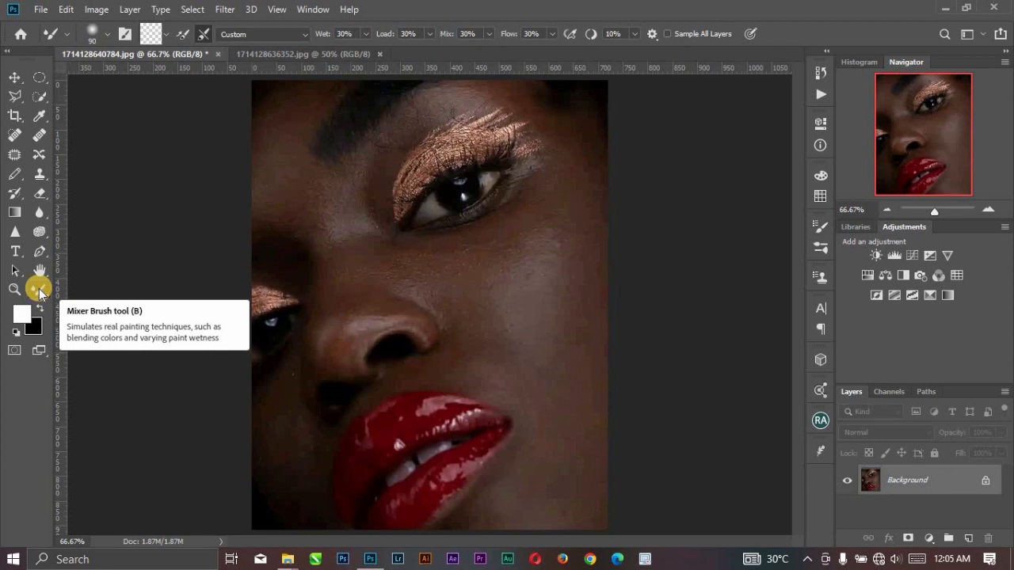
pyautogui.moveTo(497, 299)
pyautogui.mouseDown()
pyautogui.moveTo(509, 340)
pyautogui.moveTo(523, 288)
pyautogui.mouseUp()
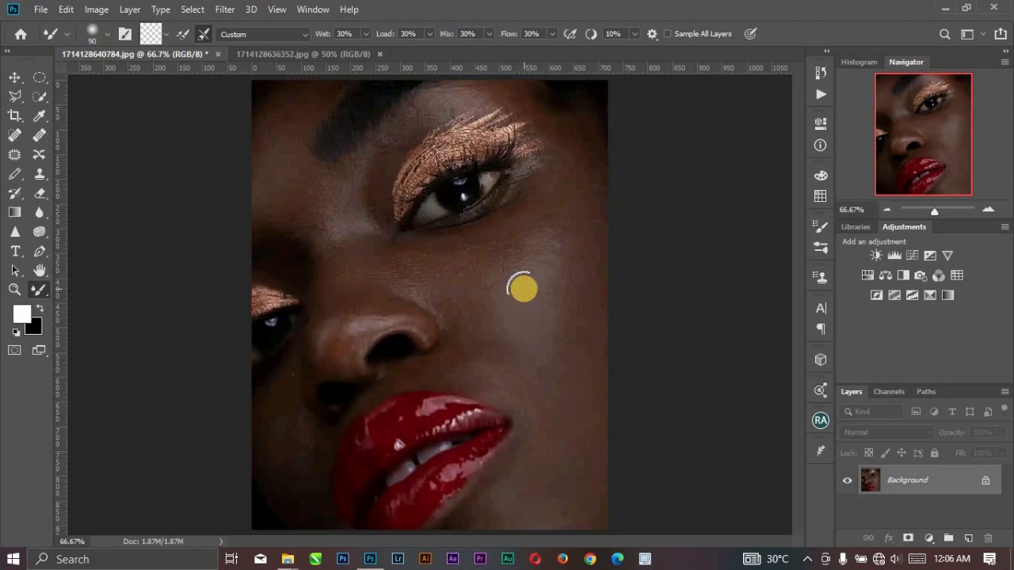
# Compare the open portraits 1714128636352.jpg and 1714128640784.jpg, ending on 1714128640784.jpg.
pyautogui.click(292, 53)
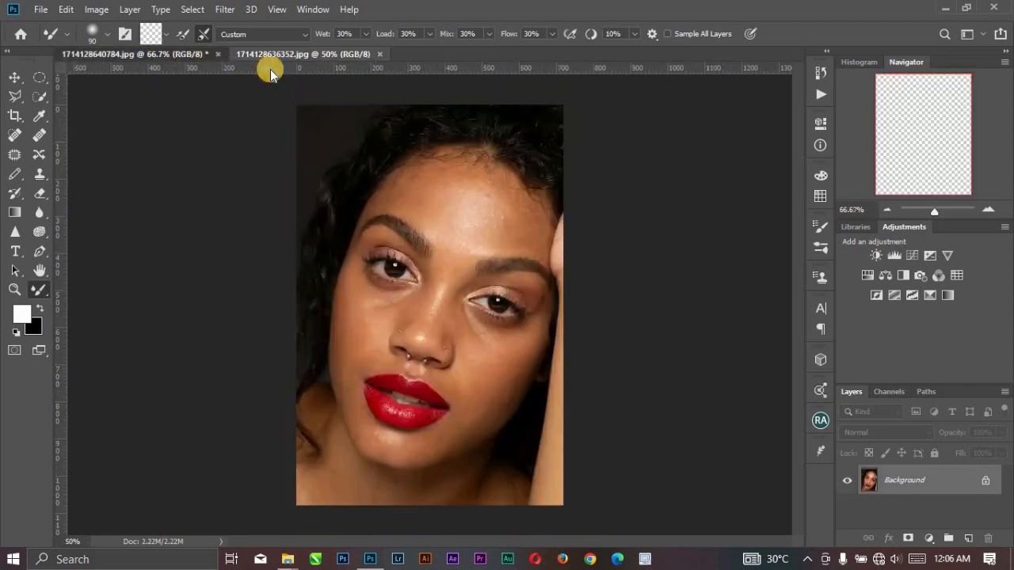
pyautogui.click(291, 54)
pyautogui.click(173, 57)
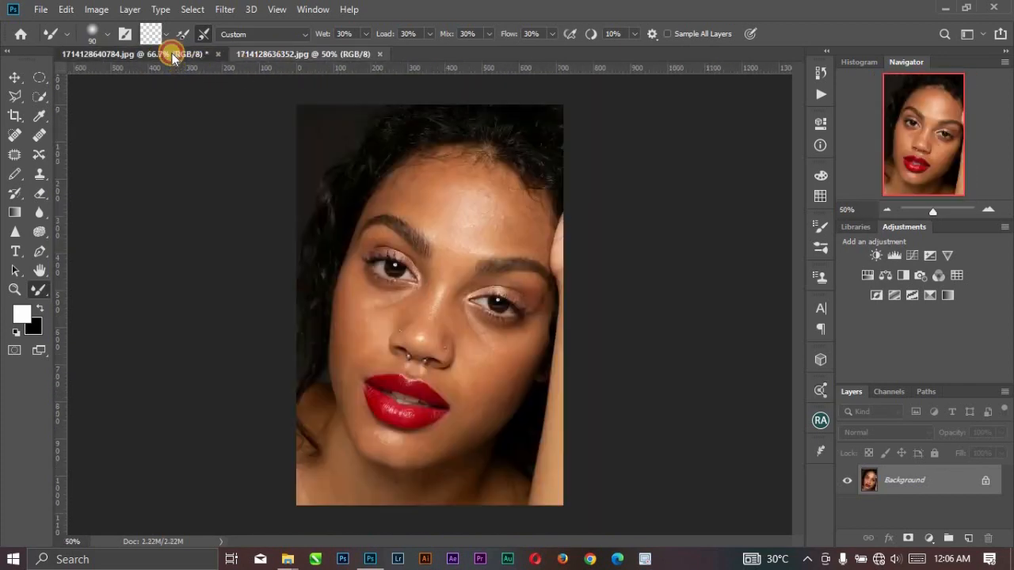
pyautogui.click(308, 54)
pyautogui.click(154, 57)
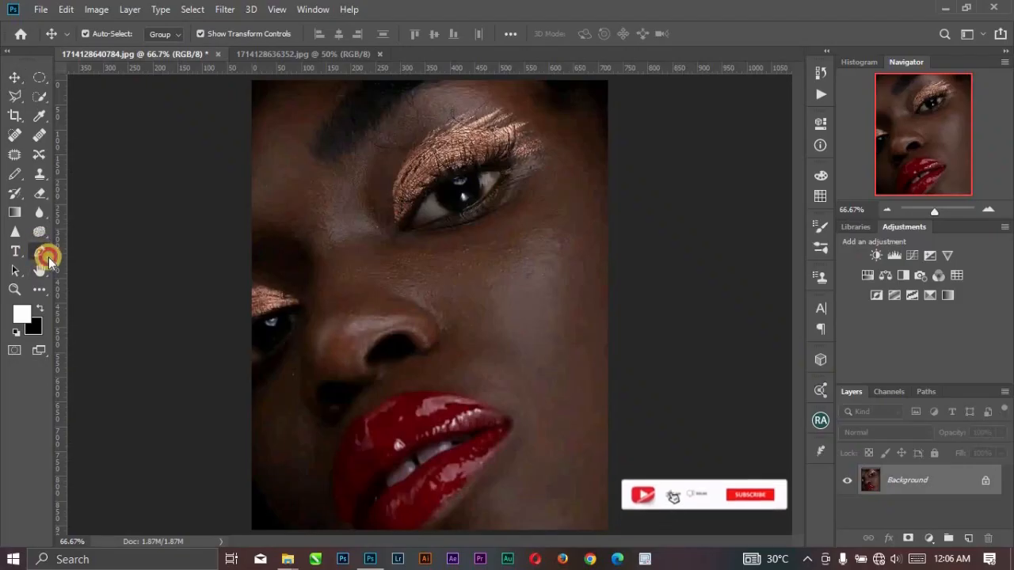
# Activate the Mixer Brush tool and view its brush presets.
pyautogui.click(40, 288)
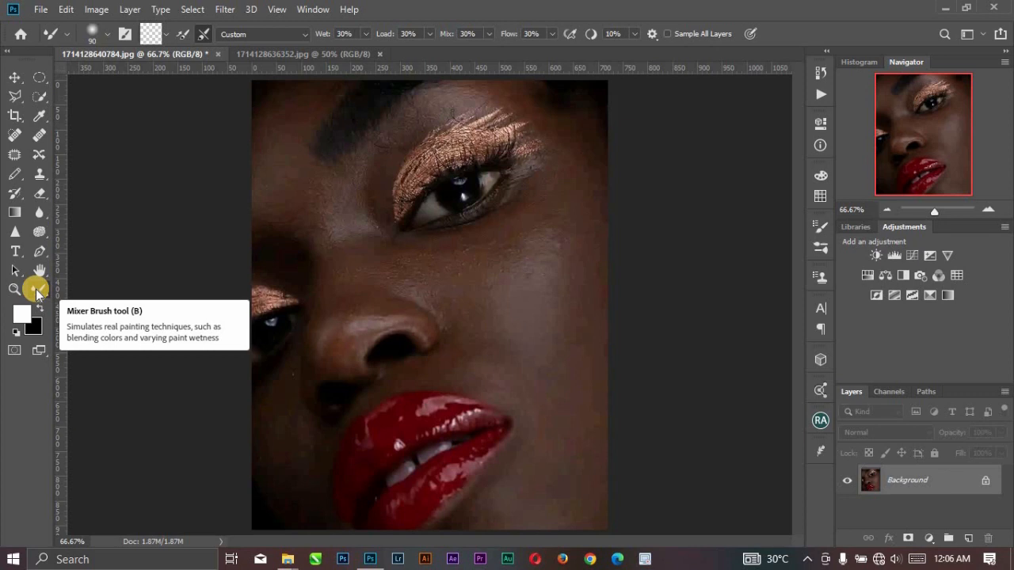
pyautogui.click(7, 50)
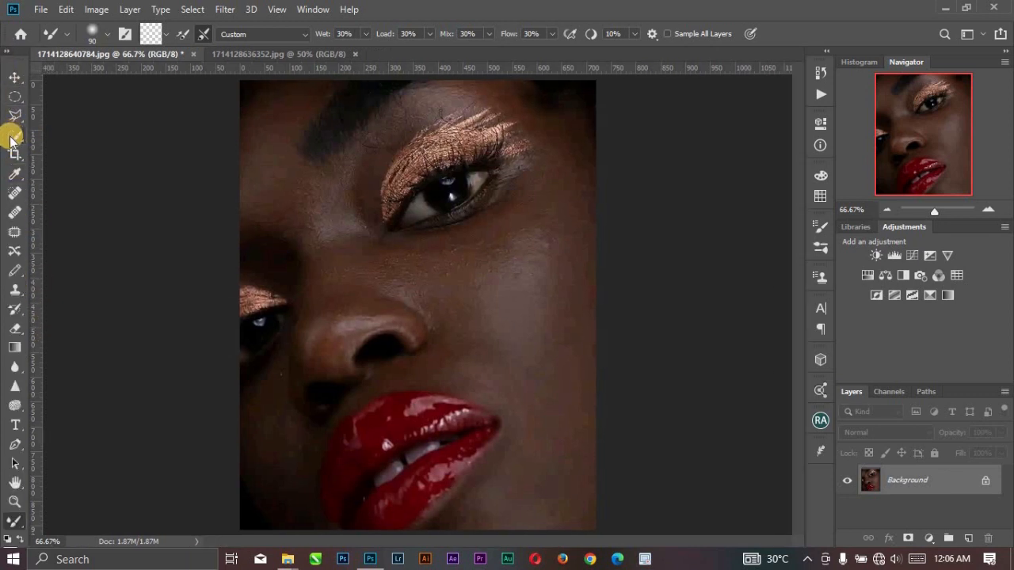
pyautogui.click(9, 50)
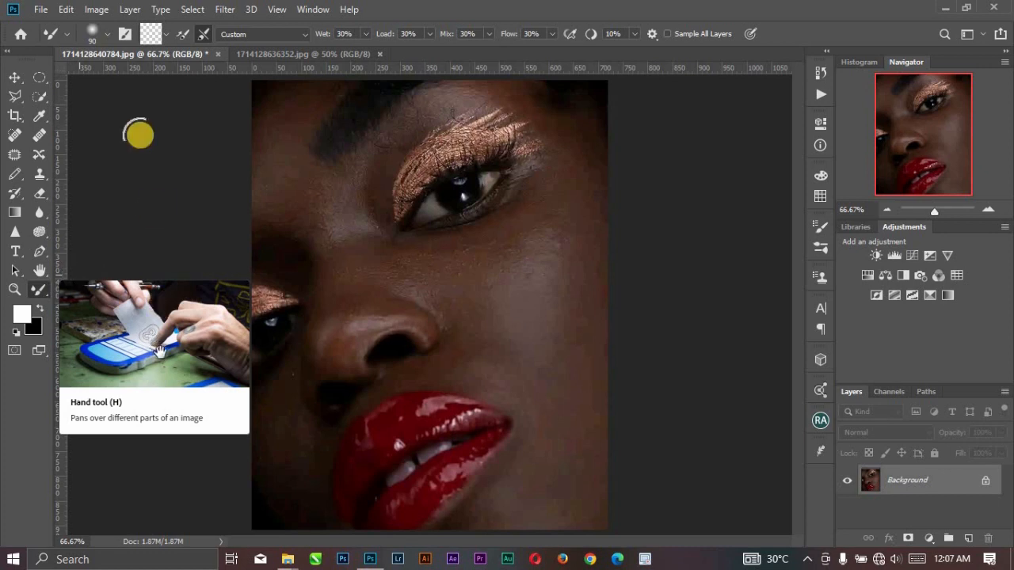
pyautogui.click(107, 36)
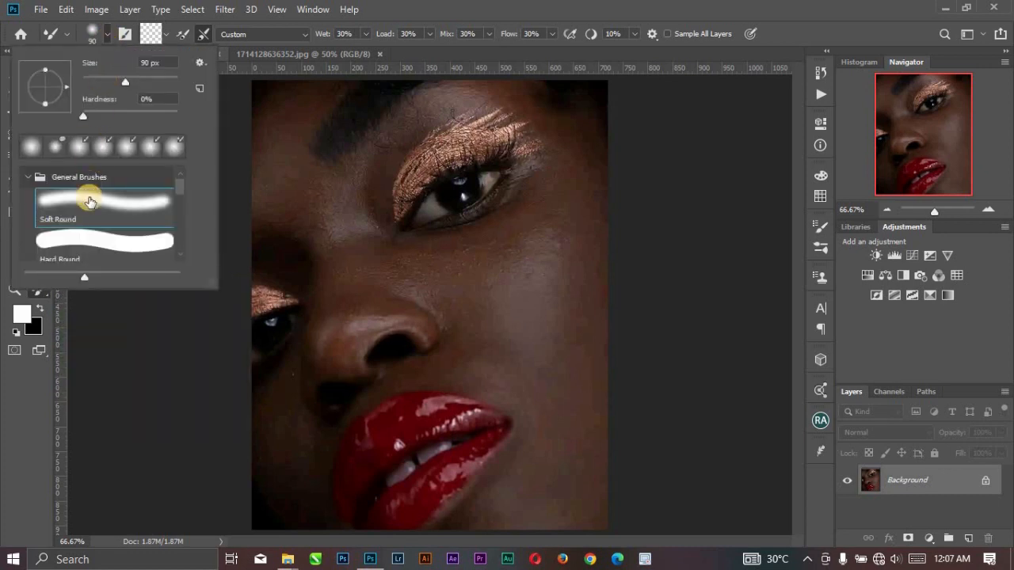
pyautogui.click(161, 332)
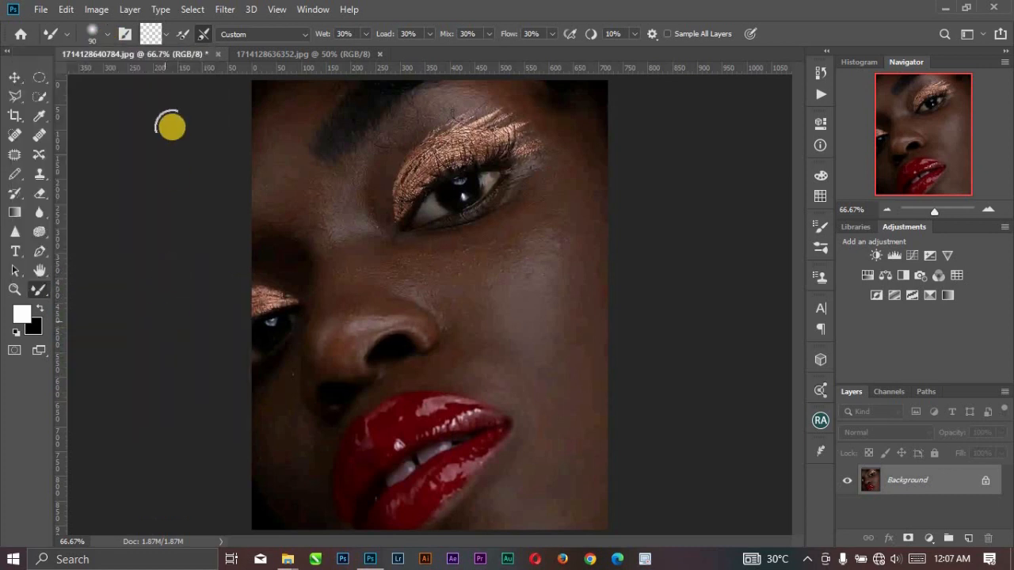
# Clean and reload the Mixer Brush, and test it with short blending strokes on the cheek highlight.
pyautogui.click(163, 36)
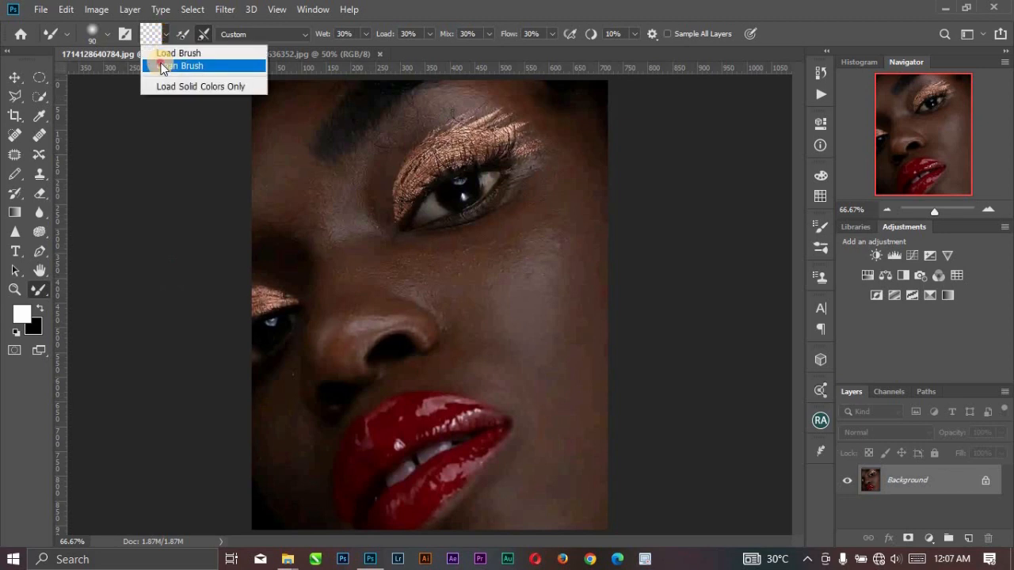
pyautogui.click(165, 65)
pyautogui.click(165, 36)
pyautogui.click(163, 51)
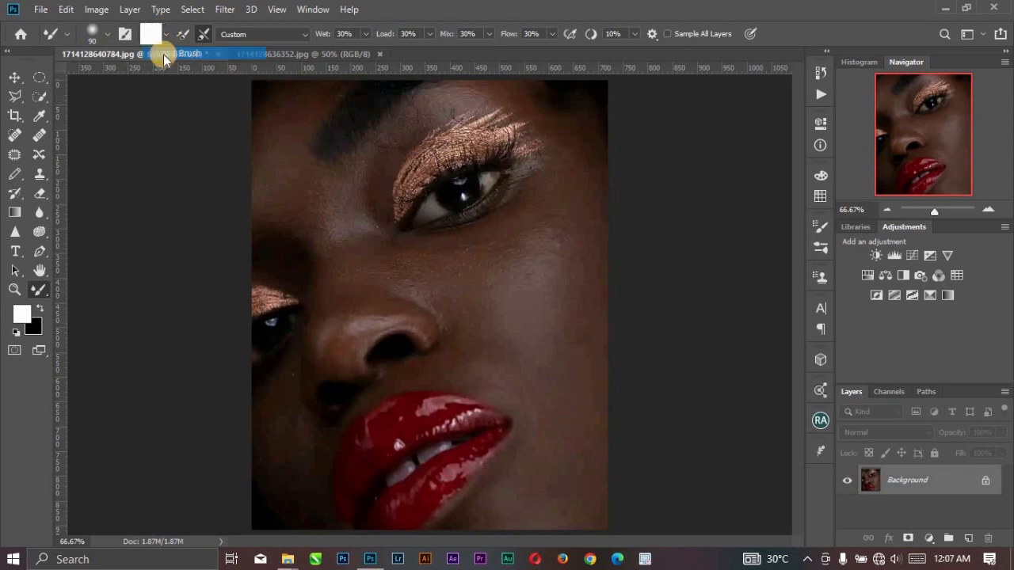
pyautogui.moveTo(507, 320); pyautogui.dragTo(523, 317)
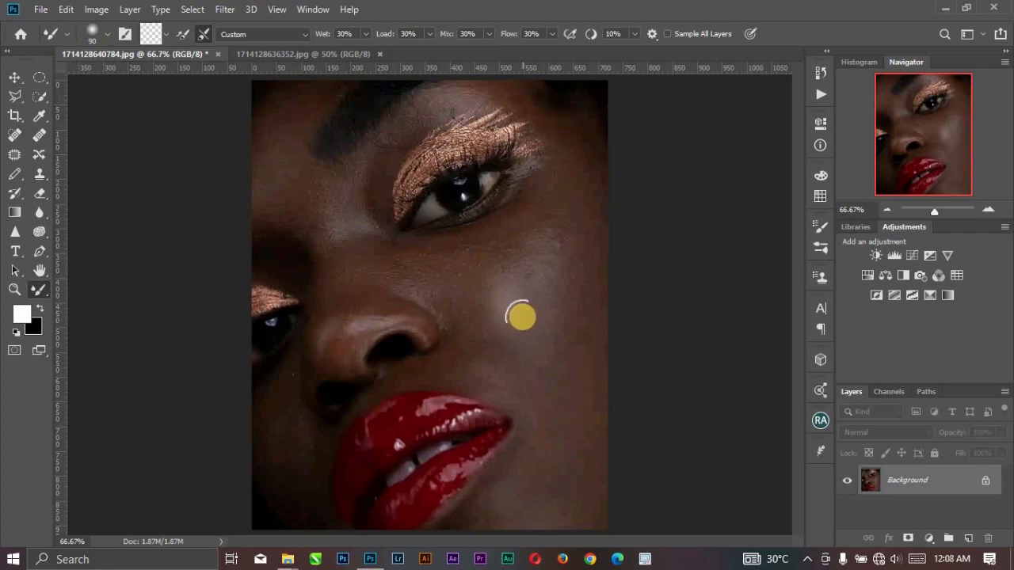
pyautogui.moveTo(527, 278); pyautogui.dragTo(530, 301)
# Revert the portrait to its Open state in the history.
pyautogui.click(820, 72)
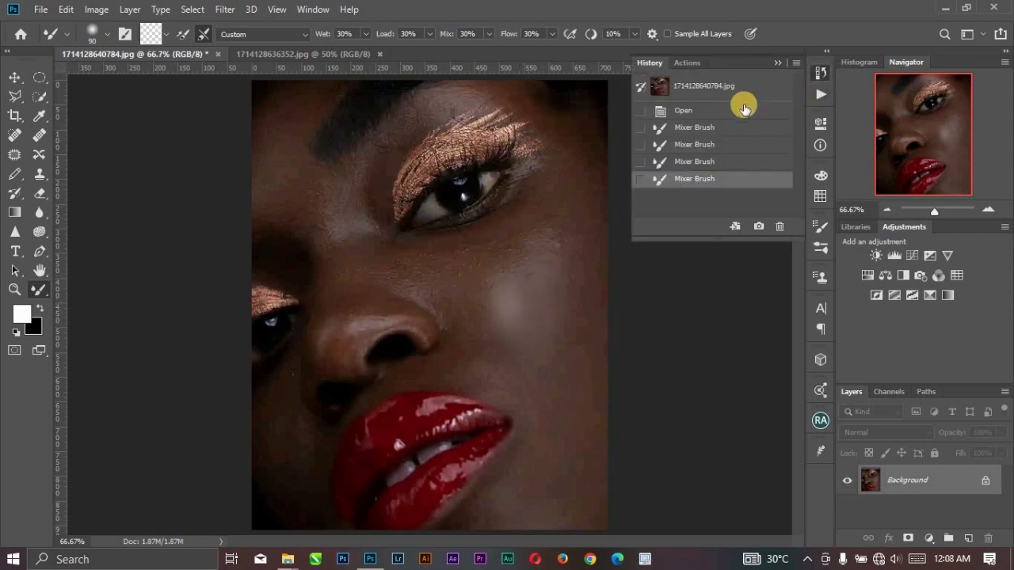
pyautogui.click(745, 108)
pyautogui.click(776, 62)
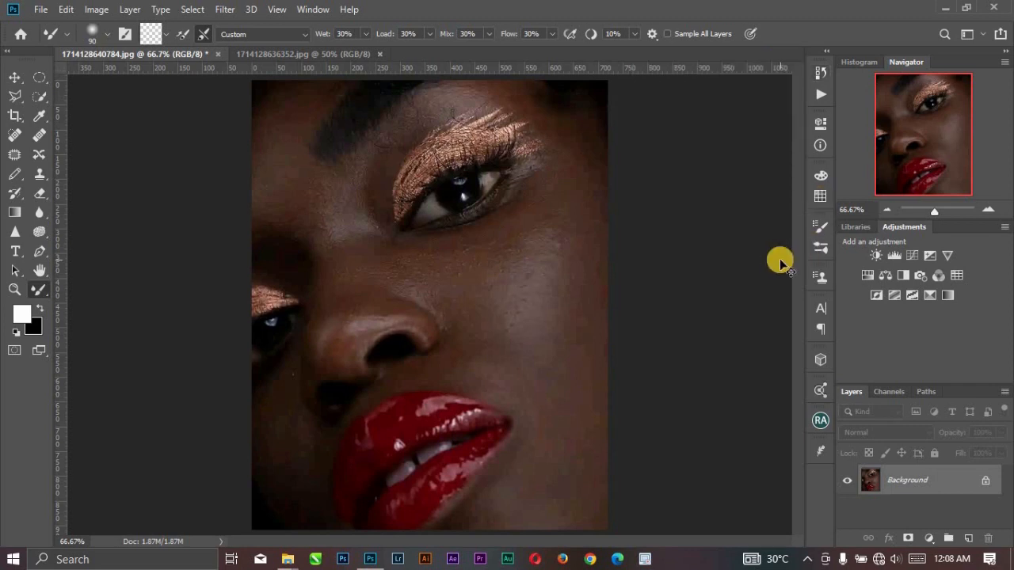
# Duplicate the Background layer and load the Mixer Brush with the white foreground color.
pyautogui.hotkey('ctrl', 'j')
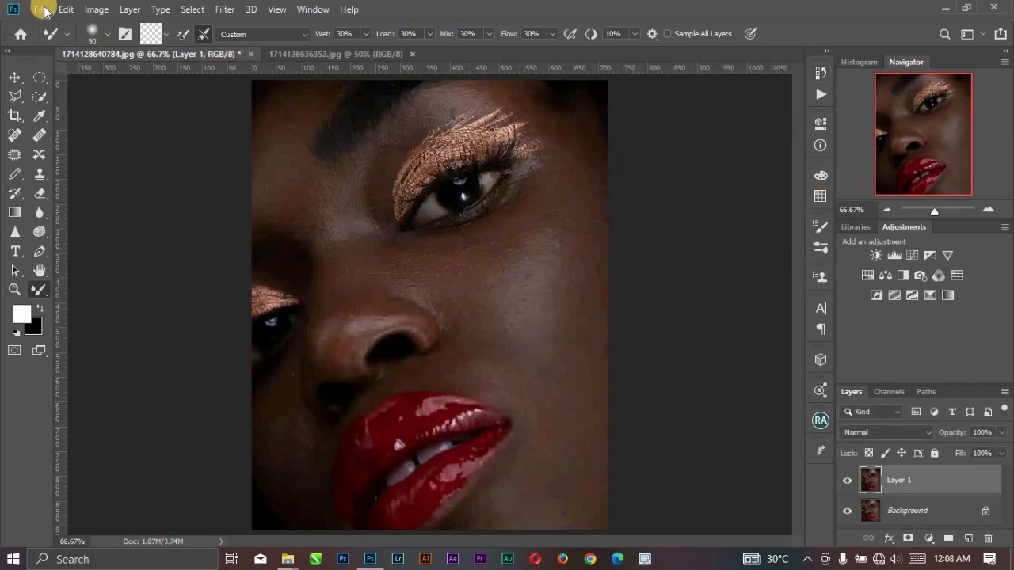
pyautogui.click(170, 35)
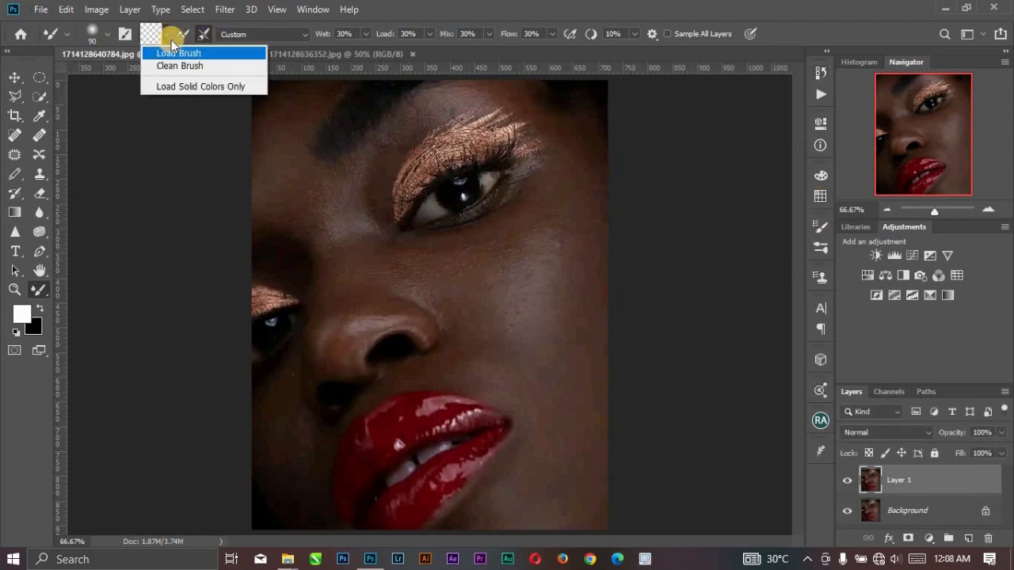
pyautogui.click(170, 54)
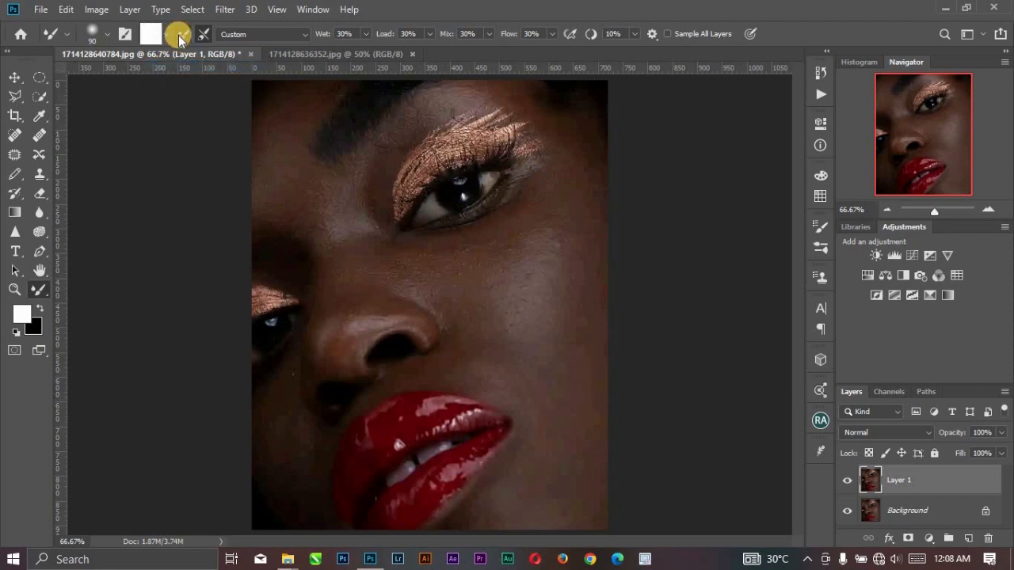
pyautogui.click(179, 37)
# Look through the Mixer Brush blending presets, keep Custom, and undo the layer duplication.
pyautogui.click(234, 37)
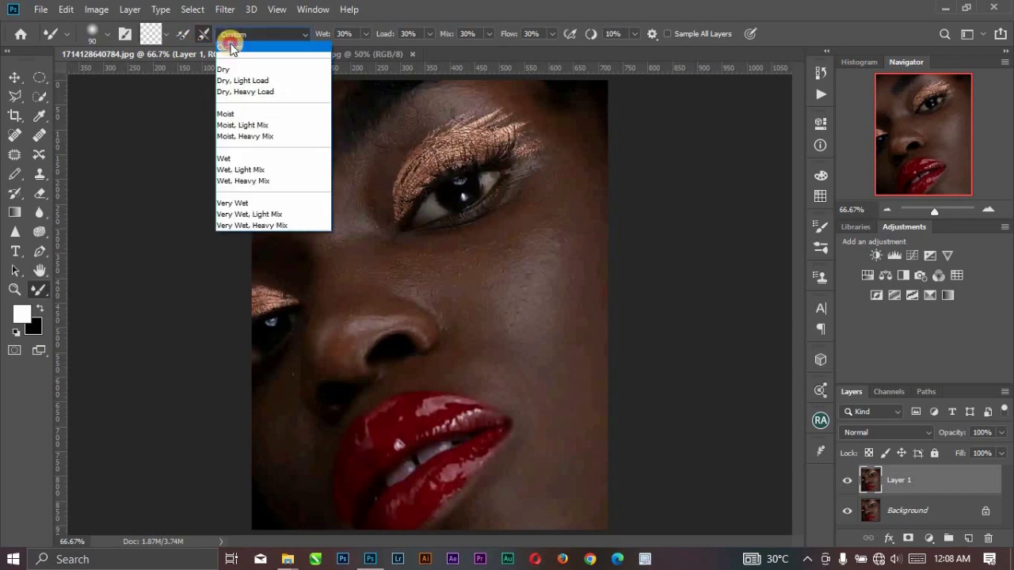
pyautogui.click(301, 35)
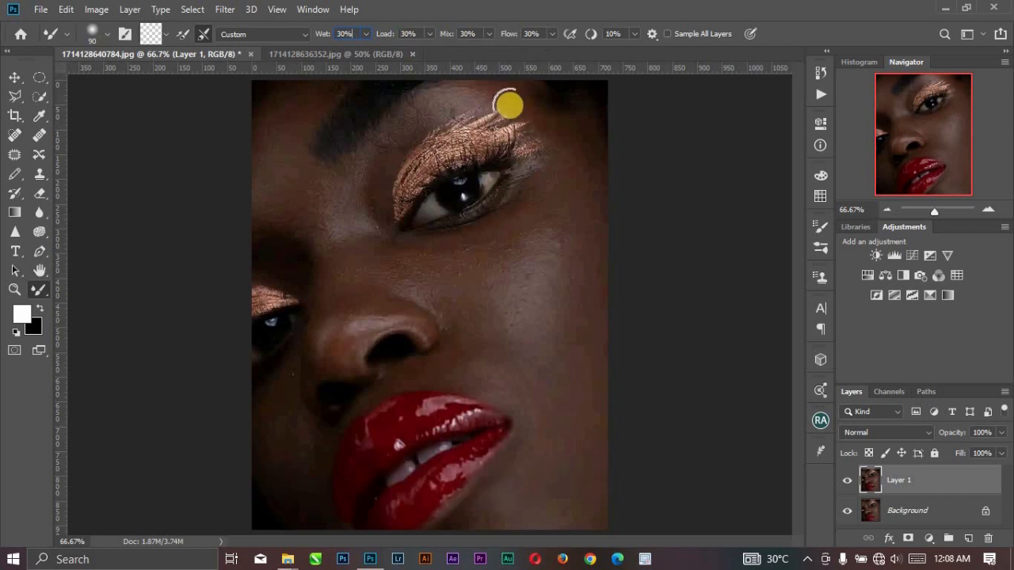
pyautogui.hotkey('ctrl', 'z')
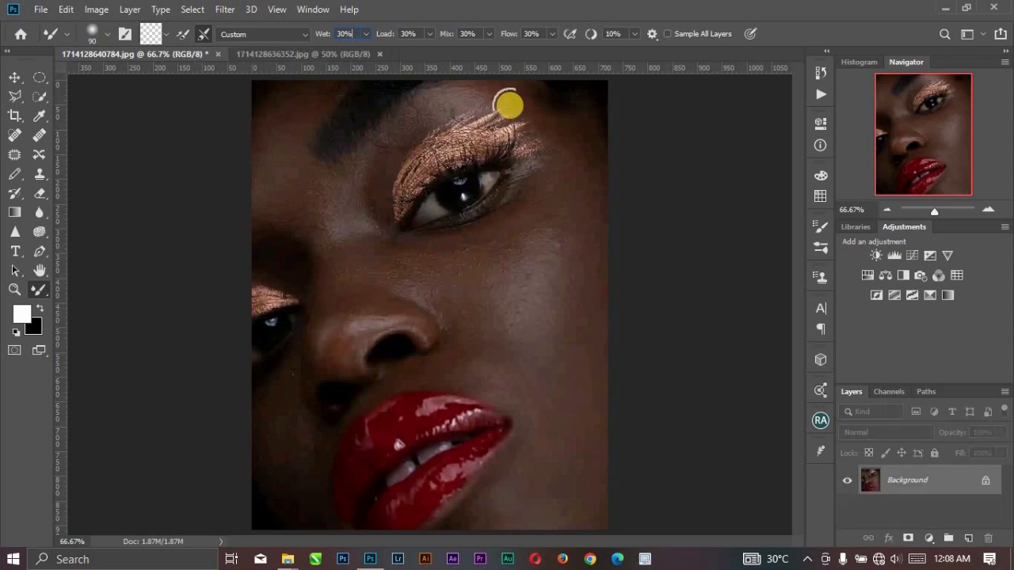
pyautogui.moveTo(508, 105); pyautogui.dragTo(523, 129)
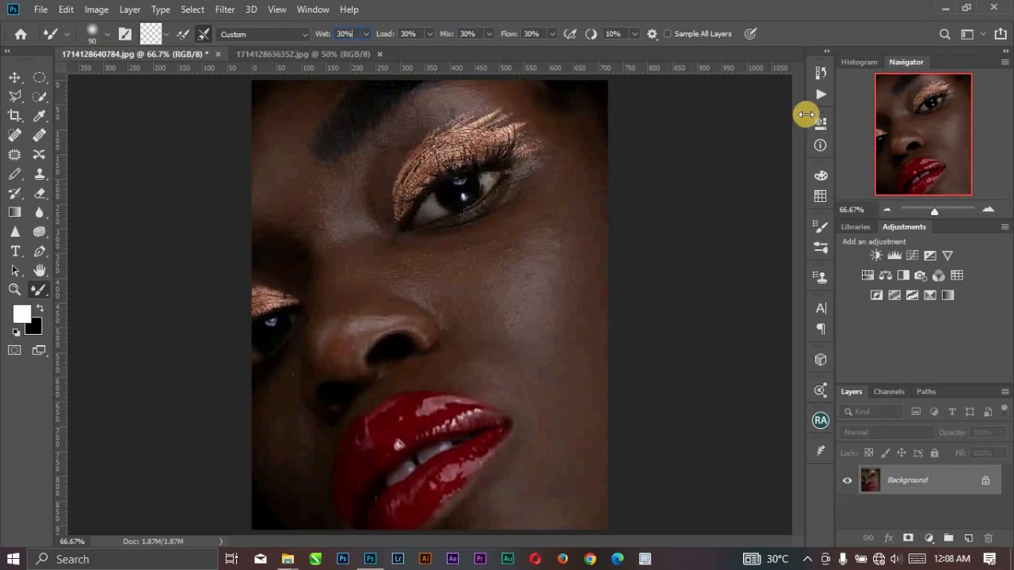
# Run the freq sep action from the "slammy free normal frequ..." action set on the portrait.
pyautogui.click(820, 96)
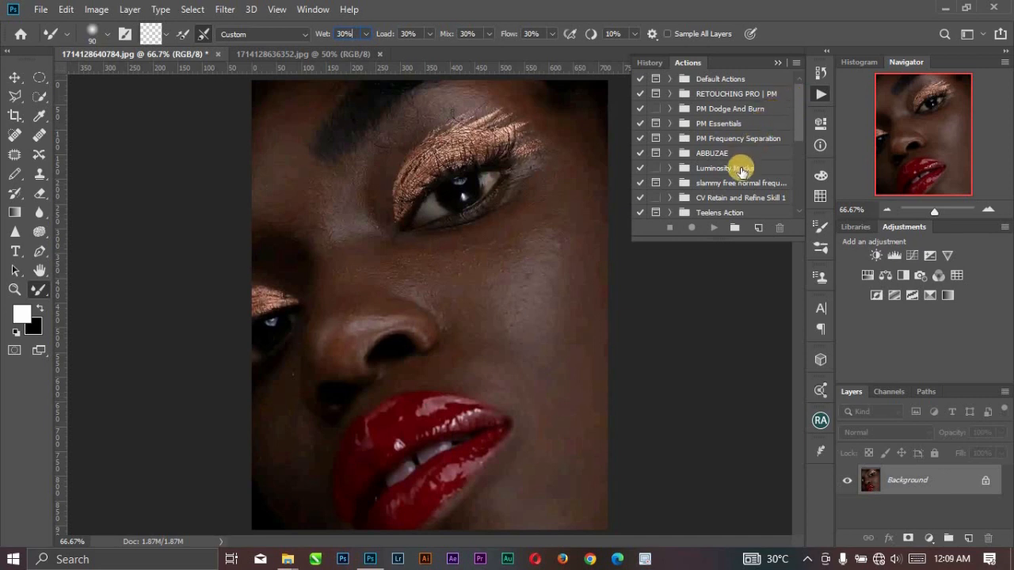
pyautogui.scroll(-4, 725, 158)
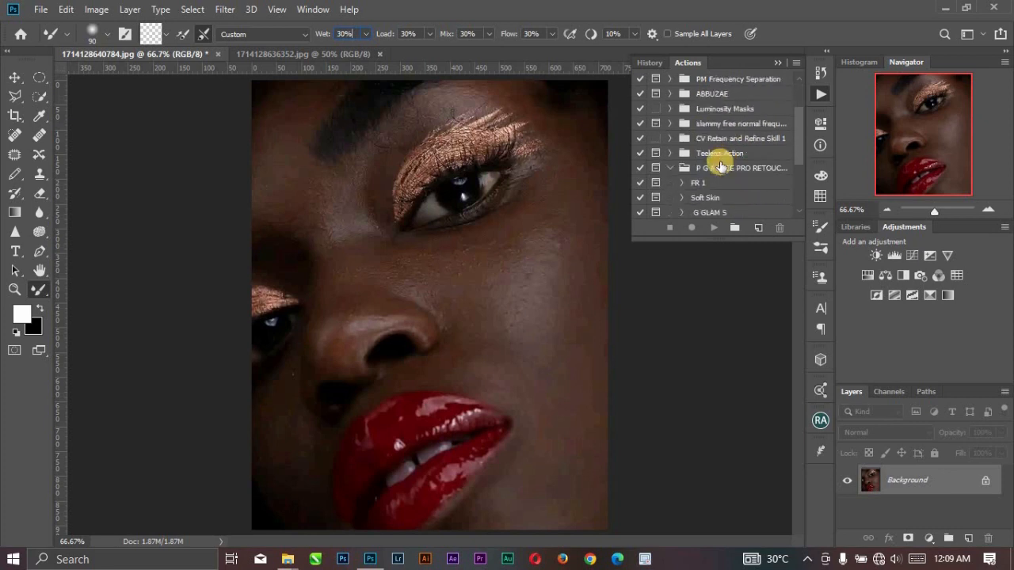
pyautogui.scroll(2, 689, 154)
pyautogui.scroll(2, 689, 176)
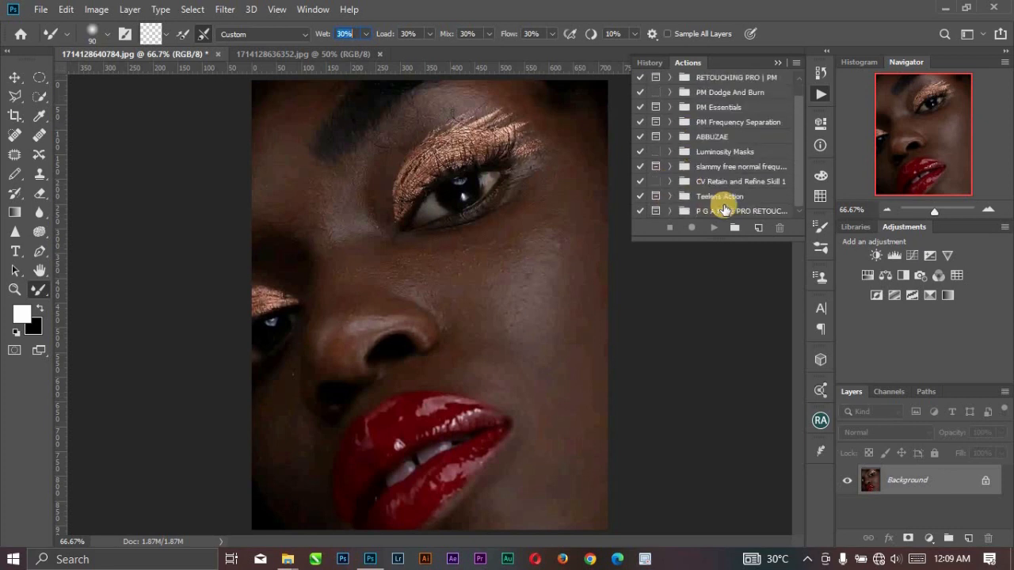
pyautogui.click(717, 167)
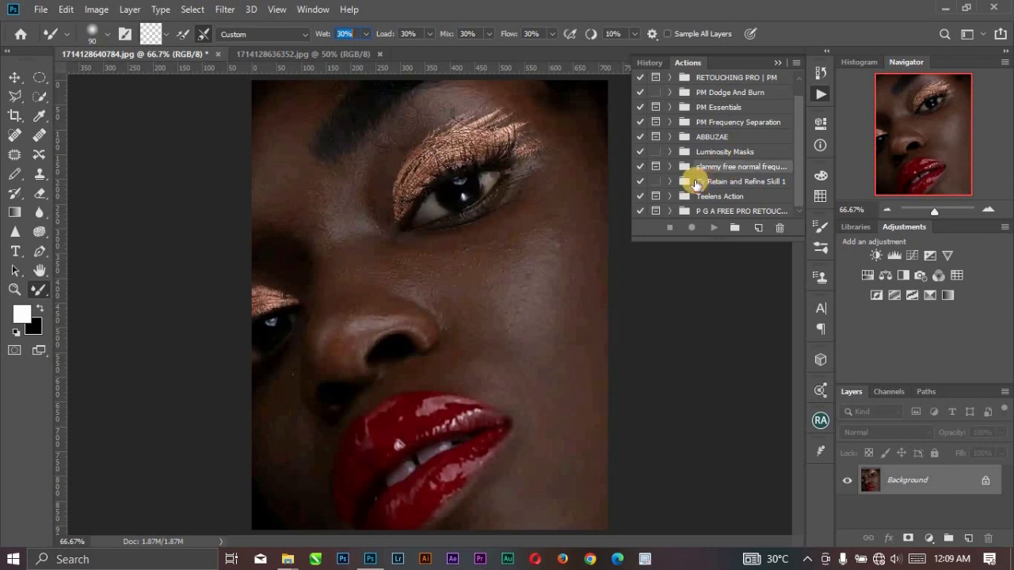
pyautogui.click(670, 168)
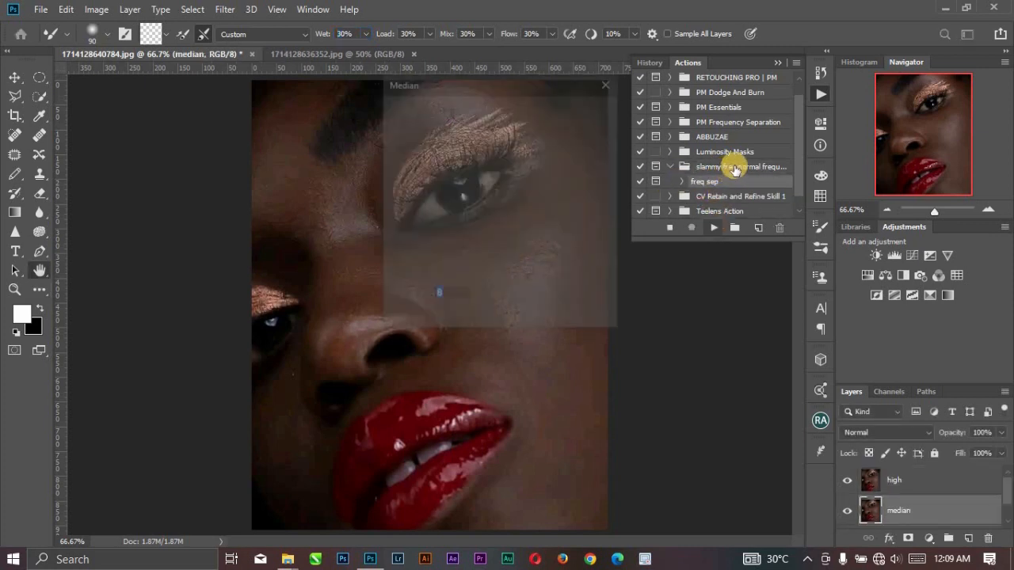
# Frame the face at 33% in the Median filter preview and apply the filter with a radius of 10 pixels.
pyautogui.moveTo(492, 85); pyautogui.dragTo(530, 179)
pyautogui.moveTo(588, 166); pyautogui.dragTo(549, 261)
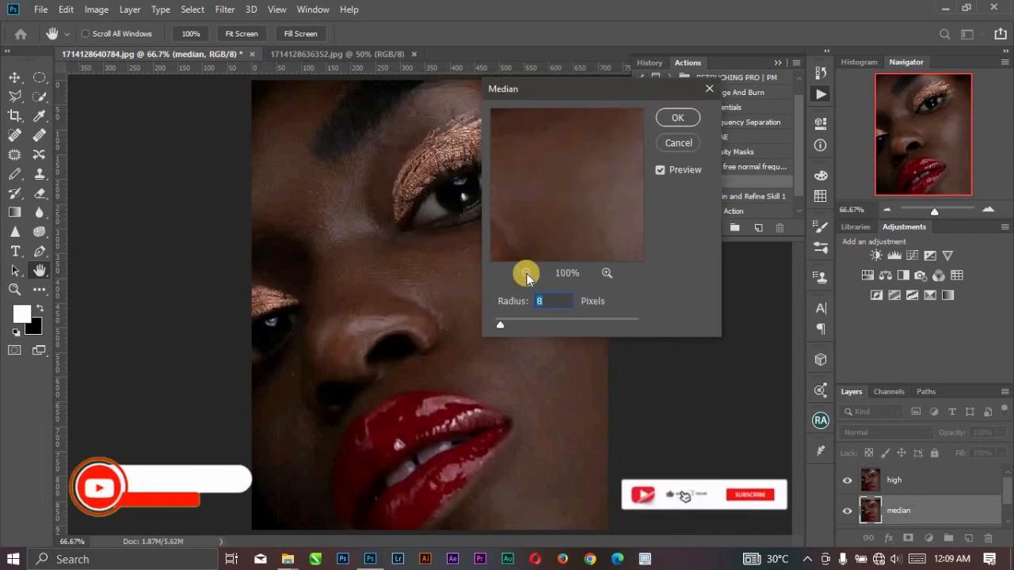
pyautogui.click(526, 273)
pyautogui.click(526, 273)
pyautogui.click(526, 273)
pyautogui.moveTo(579, 185); pyautogui.dragTo(525, 254)
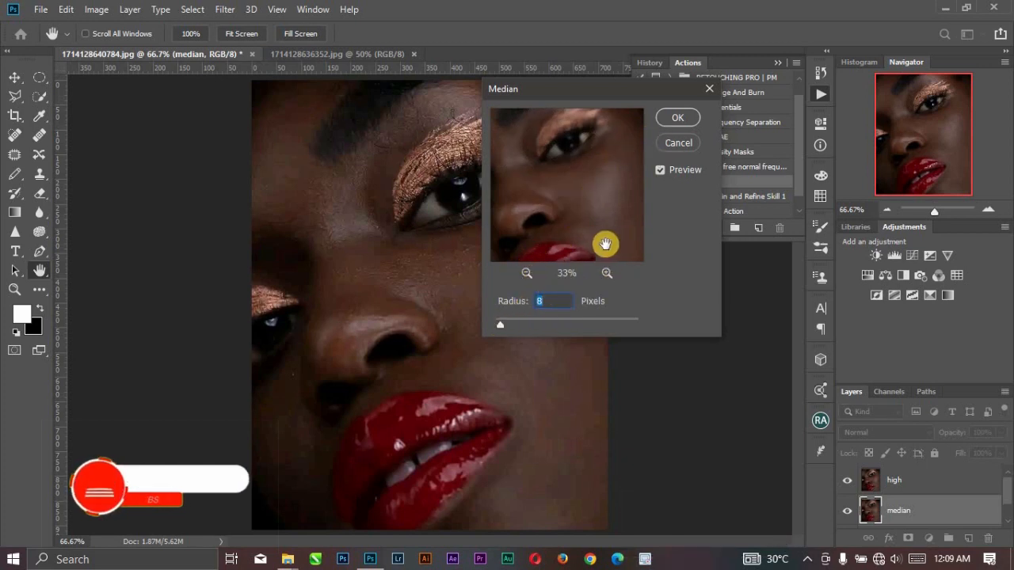
pyautogui.write('10')
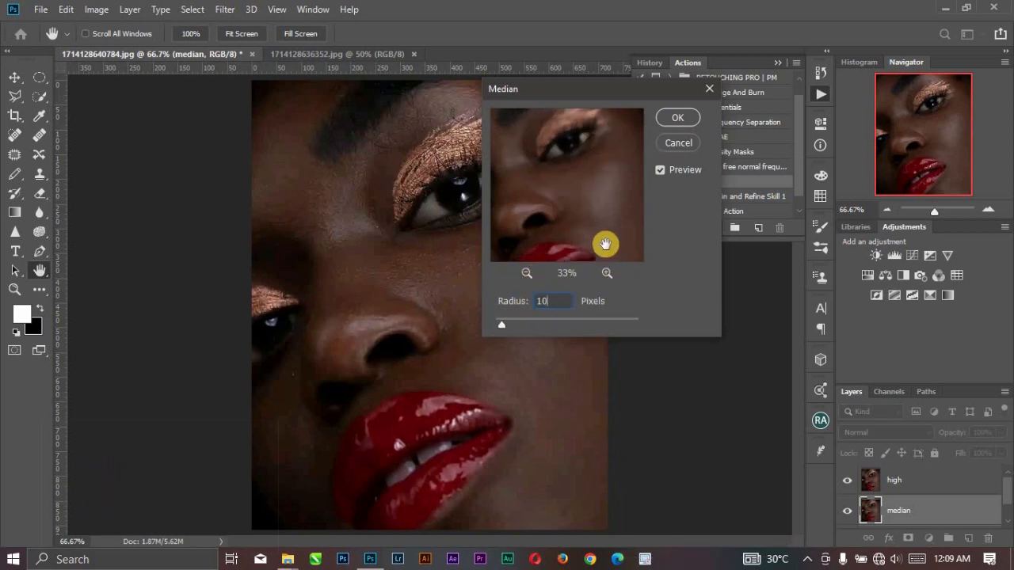
pyautogui.click(682, 119)
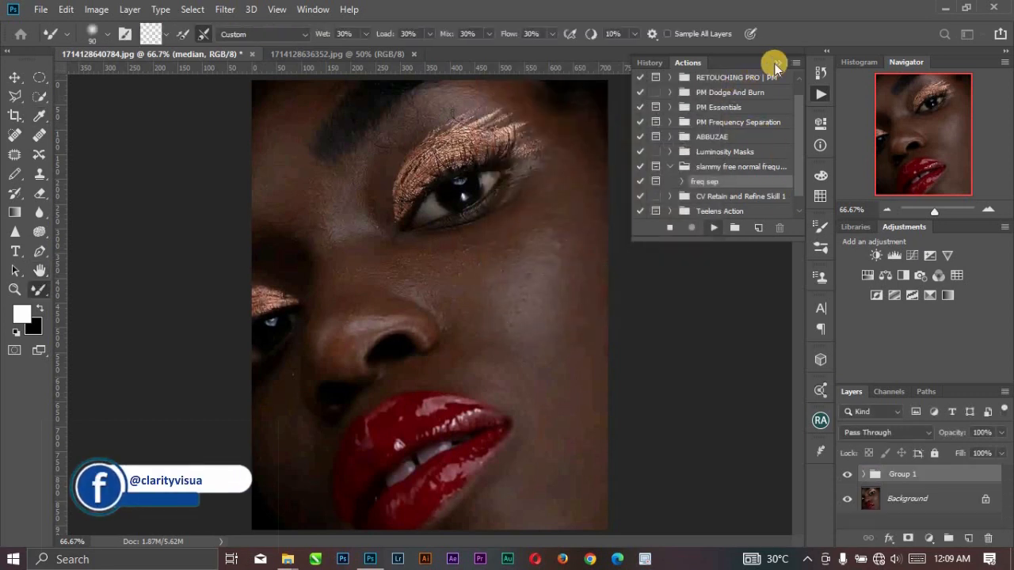
# Expand the freq sept layer group and hide its high layer.
pyautogui.click(775, 68)
pyautogui.click(864, 473)
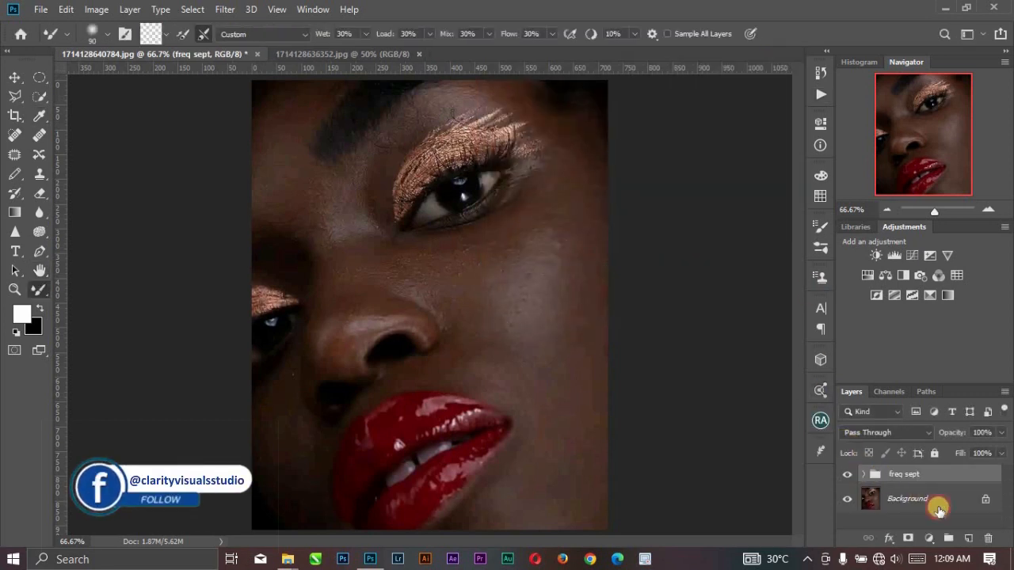
pyautogui.scroll(-1, 937, 504)
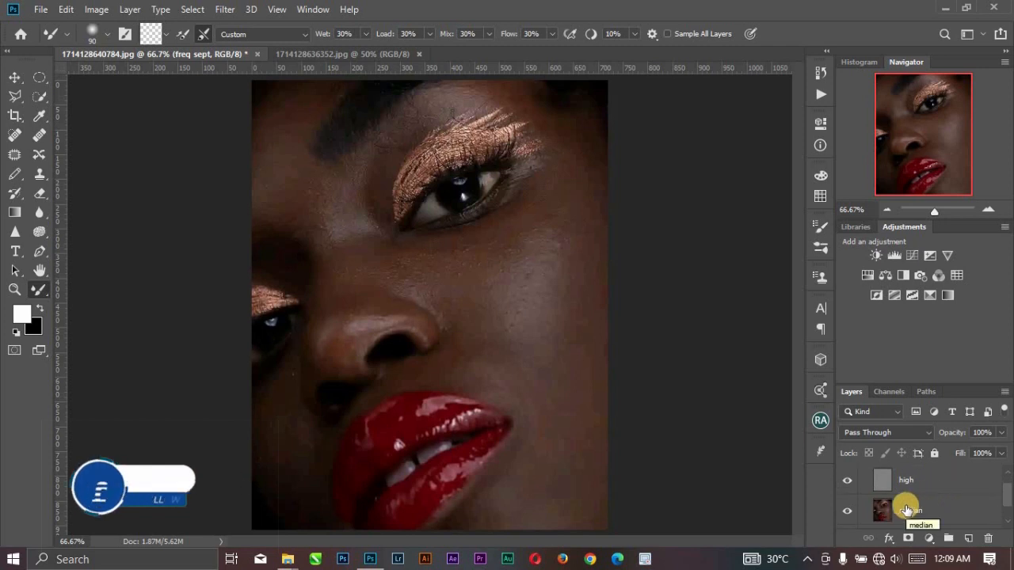
pyautogui.click(849, 480)
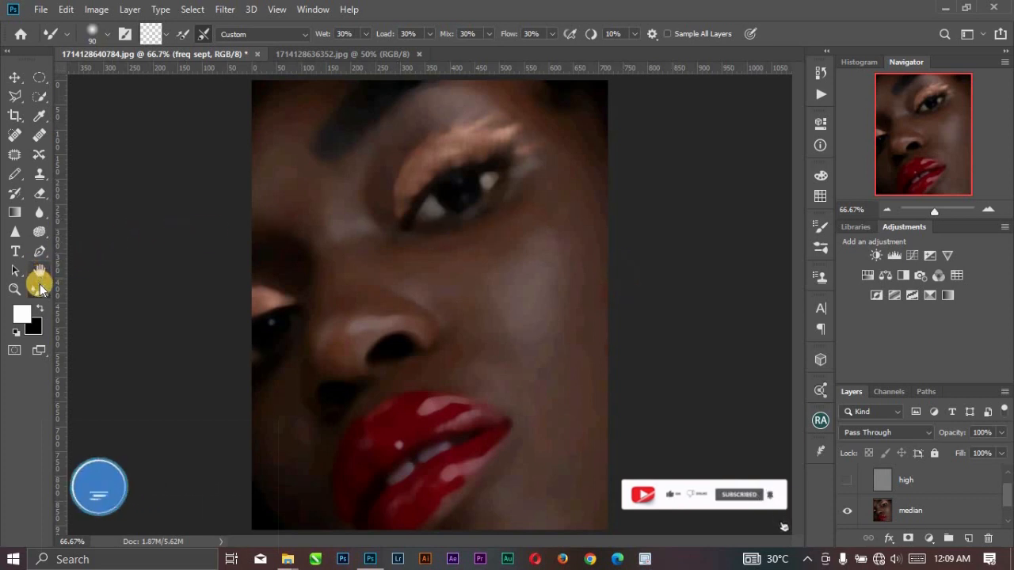
# Open the Mixer Brush's current brush load options.
pyautogui.click(163, 37)
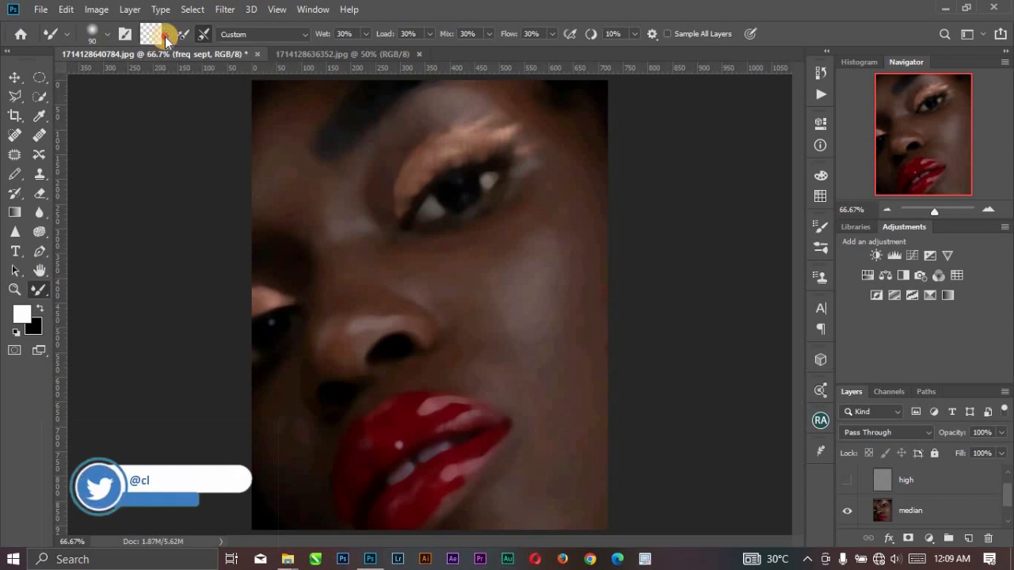
pyautogui.click(165, 38)
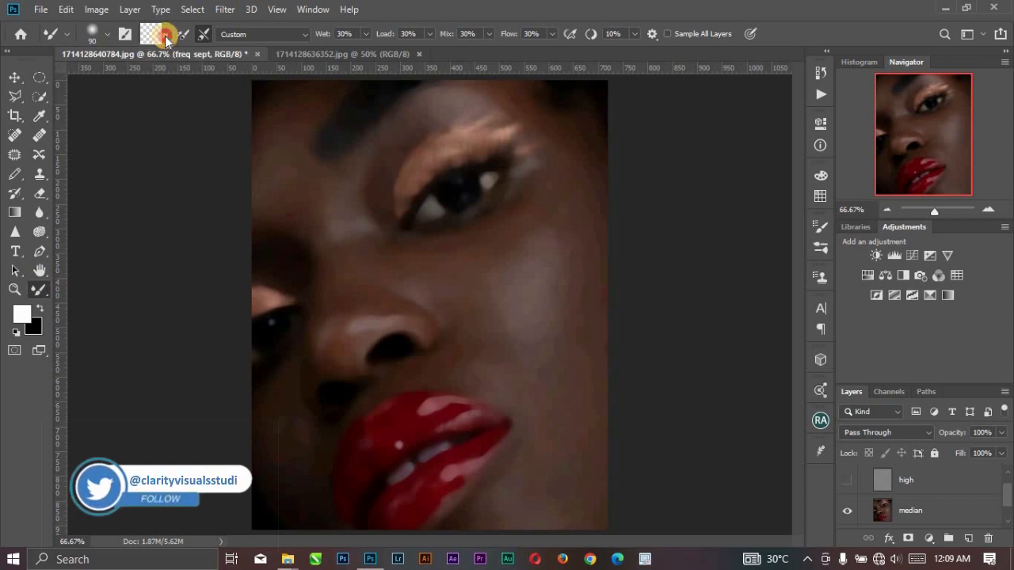
pyautogui.click(165, 36)
pyautogui.click(168, 65)
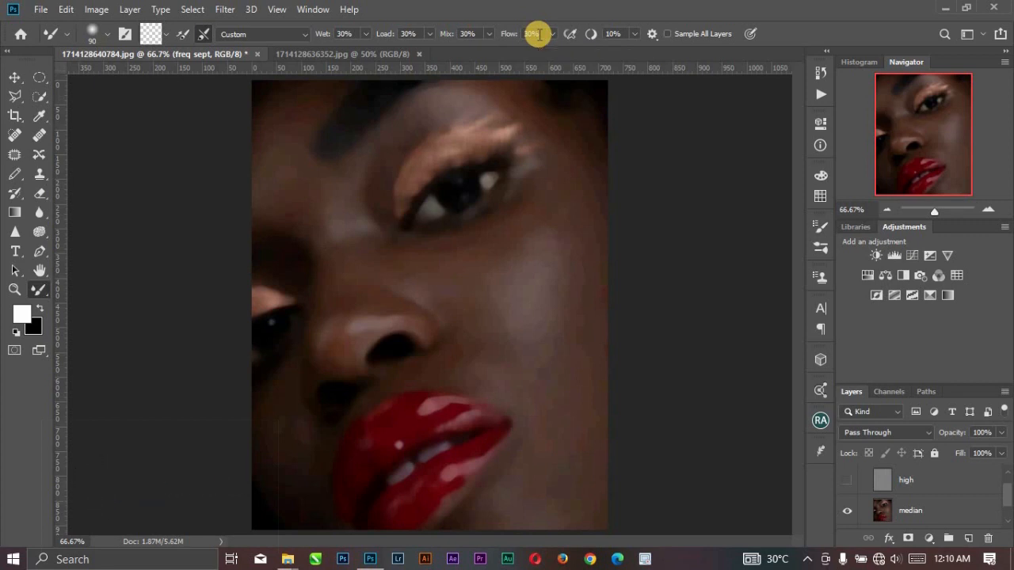
# Blend the cheek skin on the median layer with the Mixer Brush, working up to the area below the eye.
pyautogui.click(936, 510)
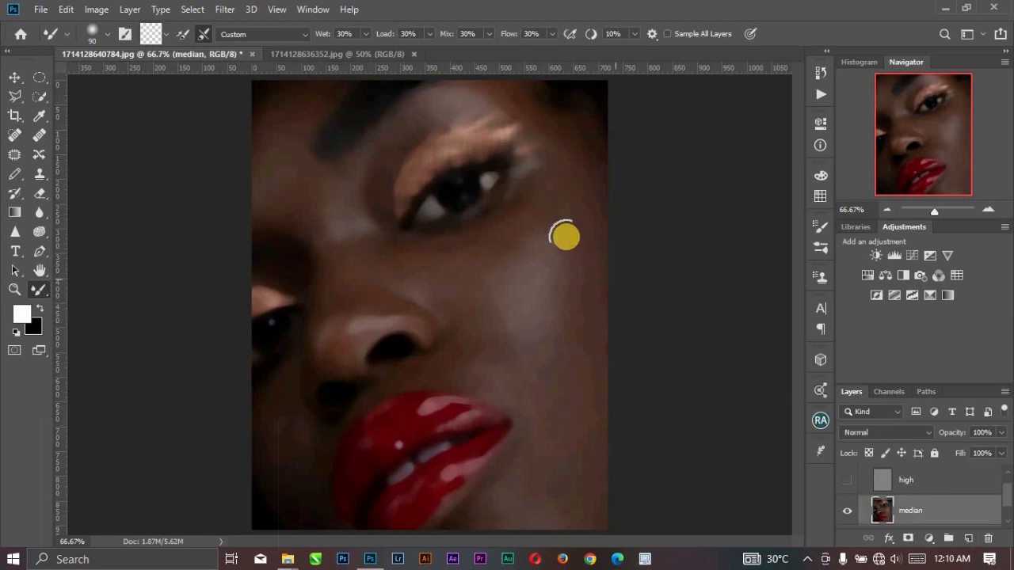
pyautogui.press('[')
pyautogui.press('[')
pyautogui.press('[')
pyautogui.press('[')
pyautogui.press('[')
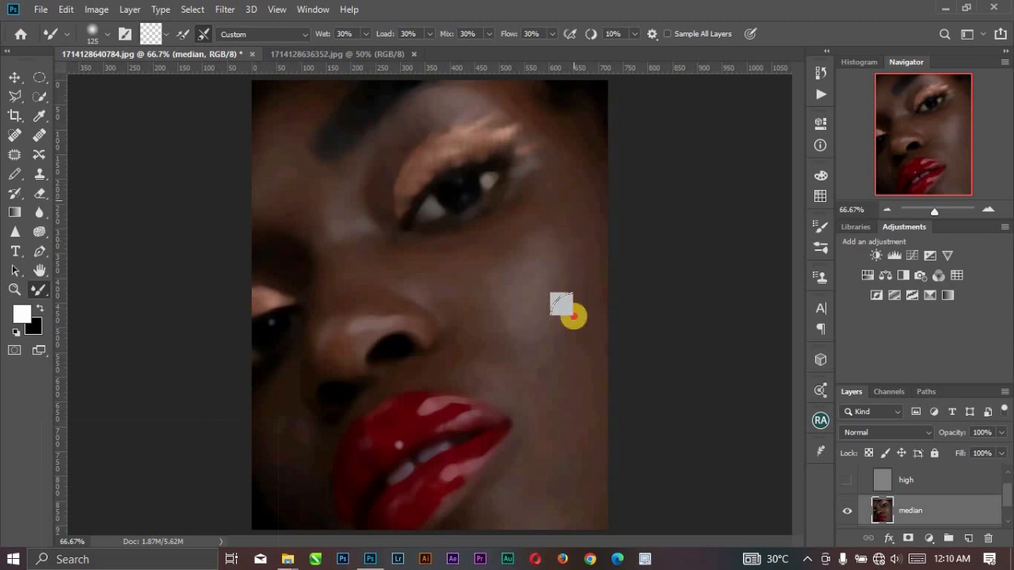
pyautogui.moveTo(563, 423)
pyautogui.mouseDown()
pyautogui.moveTo(562, 477)
pyautogui.moveTo(541, 506)
pyautogui.moveTo(582, 468)
pyautogui.moveTo(522, 513)
pyautogui.moveTo(538, 501)
pyautogui.moveTo(482, 512)
pyautogui.moveTo(568, 393)
pyautogui.mouseUp()
pyautogui.press('[')
pyautogui.press('[')
pyautogui.moveTo(482, 340)
pyautogui.mouseDown()
pyautogui.moveTo(455, 277)
pyautogui.moveTo(471, 331)
pyautogui.moveTo(425, 251)
pyautogui.moveTo(464, 262)
pyautogui.moveTo(475, 256)
pyautogui.moveTo(421, 260)
pyautogui.moveTo(388, 249)
pyautogui.moveTo(436, 273)
pyautogui.moveTo(350, 245)
pyautogui.moveTo(396, 247)
pyautogui.mouseUp()
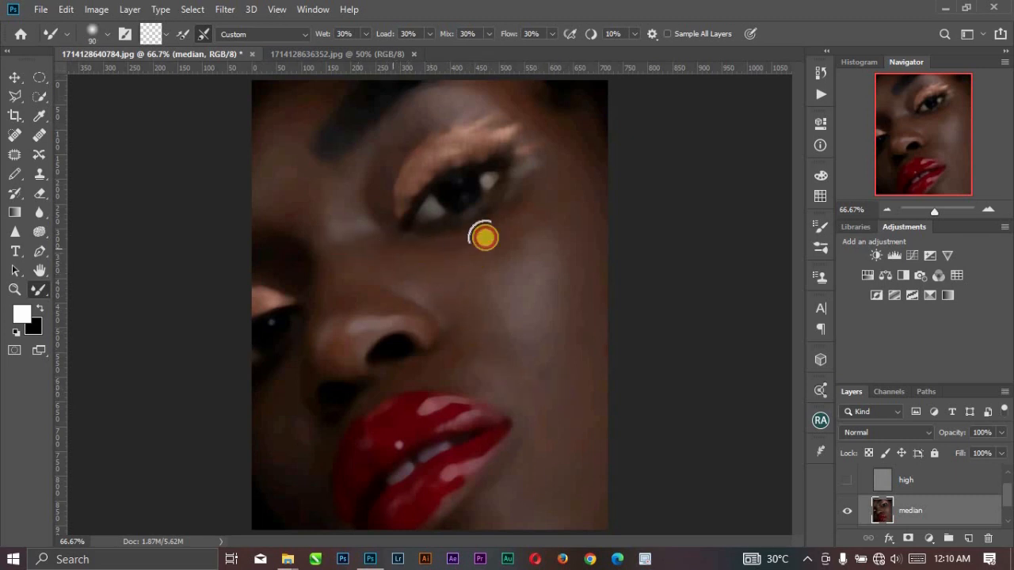
# Enlarge the Mixer Brush to 125 and blend the skin from the temple across to the nose.
pyautogui.press(']')
pyautogui.press(']')
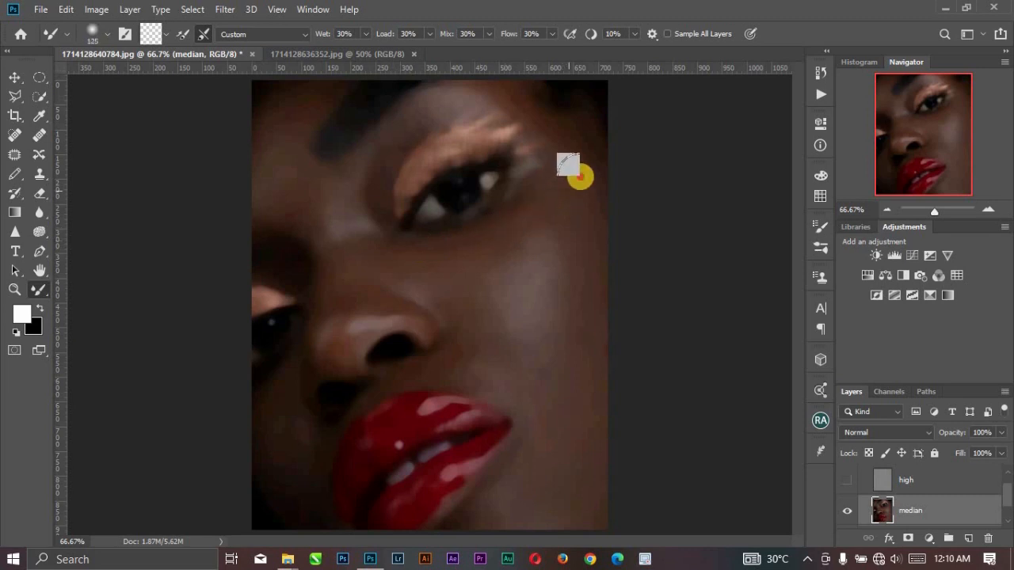
pyautogui.moveTo(562, 143)
pyautogui.mouseDown()
pyautogui.moveTo(498, 89)
pyautogui.moveTo(395, 143)
pyautogui.moveTo(402, 127)
pyautogui.moveTo(408, 182)
pyautogui.moveTo(389, 233)
pyautogui.moveTo(374, 227)
pyautogui.moveTo(381, 246)
pyautogui.moveTo(351, 238)
pyautogui.moveTo(352, 299)
pyautogui.moveTo(346, 272)
pyautogui.moveTo(345, 261)
pyautogui.moveTo(353, 316)
pyautogui.moveTo(356, 251)
pyautogui.moveTo(380, 296)
pyautogui.moveTo(407, 316)
pyautogui.moveTo(378, 298)
pyautogui.moveTo(423, 323)
pyautogui.mouseUp()
# Reduce the Mixer Brush to 70 and blend the side of the nose and the shaded cheek beside the lips.
pyautogui.press('[')
pyautogui.hotkey('ctrl', '-')
pyautogui.press('[')
pyautogui.press('[')
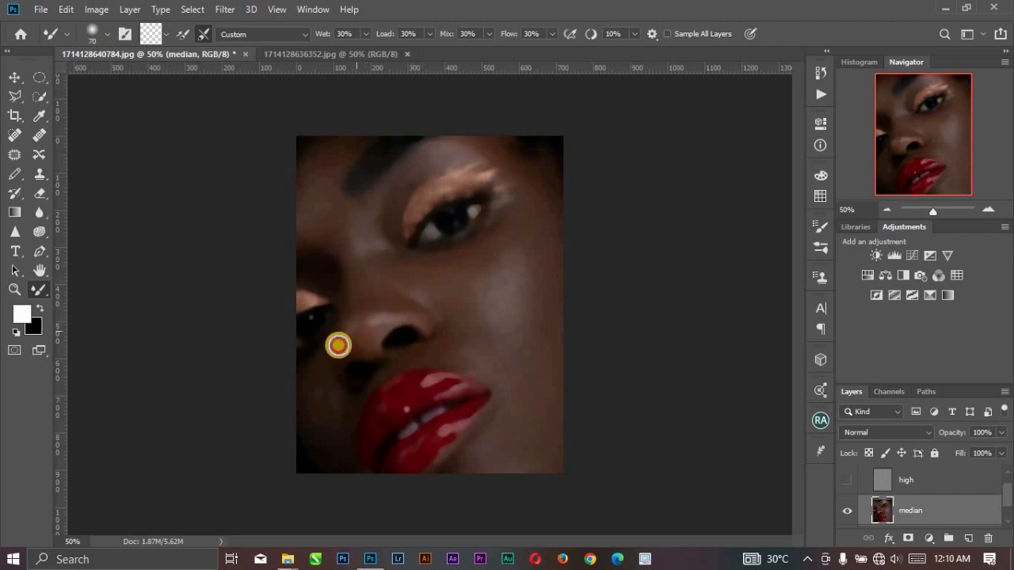
pyautogui.moveTo(338, 345)
pyautogui.mouseDown()
pyautogui.moveTo(389, 375)
pyautogui.moveTo(375, 358)
pyautogui.mouseUp()
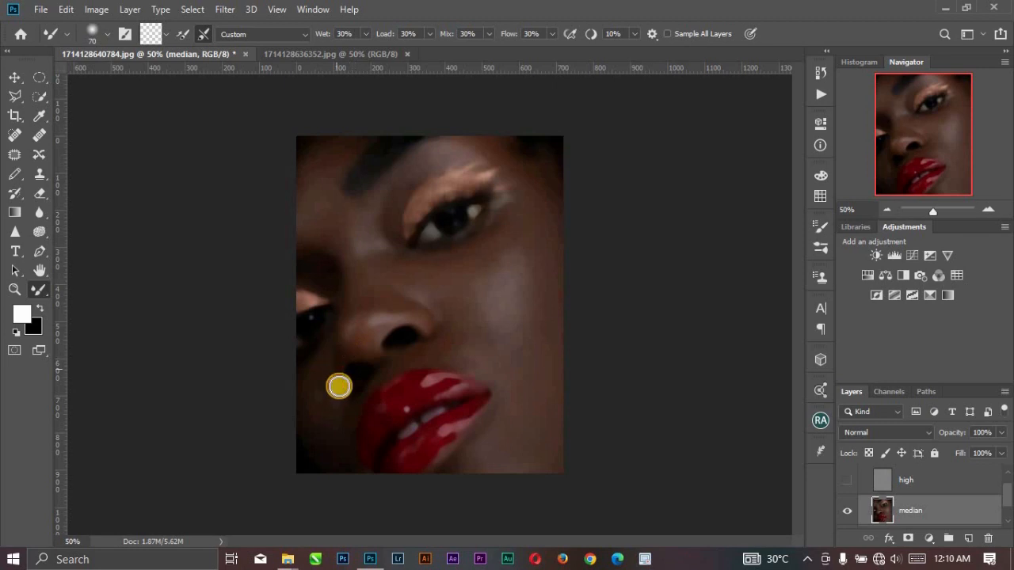
pyautogui.moveTo(316, 347)
pyautogui.mouseDown()
pyautogui.moveTo(311, 408)
pyautogui.moveTo(321, 443)
pyautogui.moveTo(329, 409)
pyautogui.moveTo(344, 436)
pyautogui.moveTo(343, 421)
pyautogui.moveTo(345, 460)
pyautogui.mouseUp()
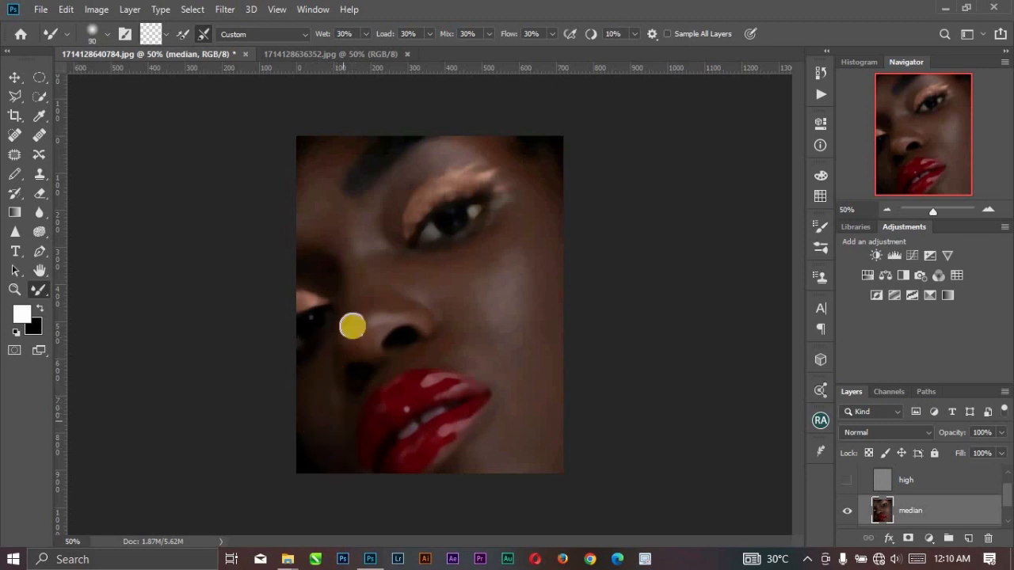
# Blend the skin between the eyes and on the forehead beside the brow with a larger Mixer Brush.
pyautogui.moveTo(334, 249); pyautogui.dragTo(316, 226)
pyautogui.press(']')
pyautogui.press(']')
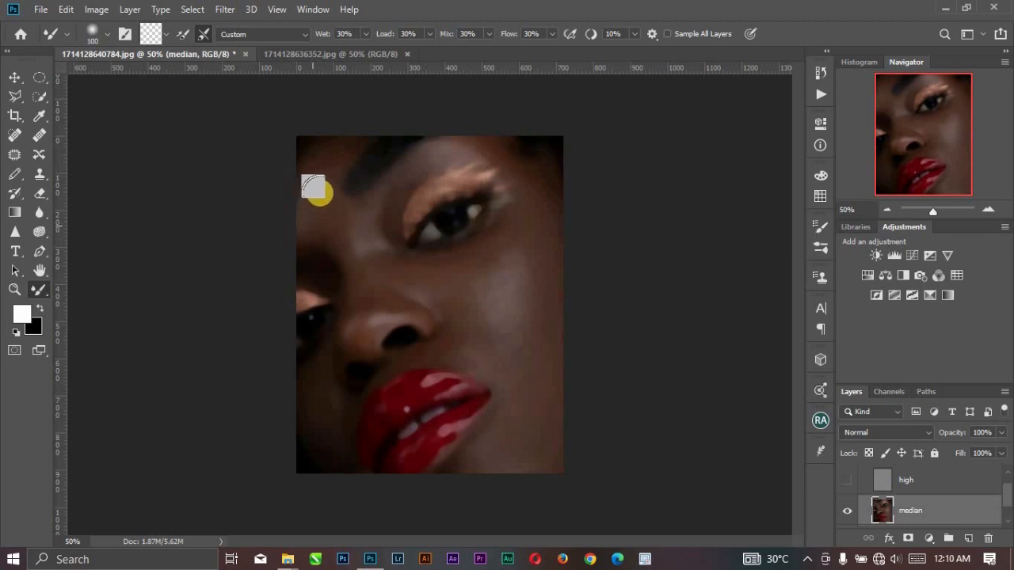
# Blend the jaw, the skin above the upper lip and the lit cheek with the Mixer Brush.
pyautogui.press('[')
pyautogui.press('[')
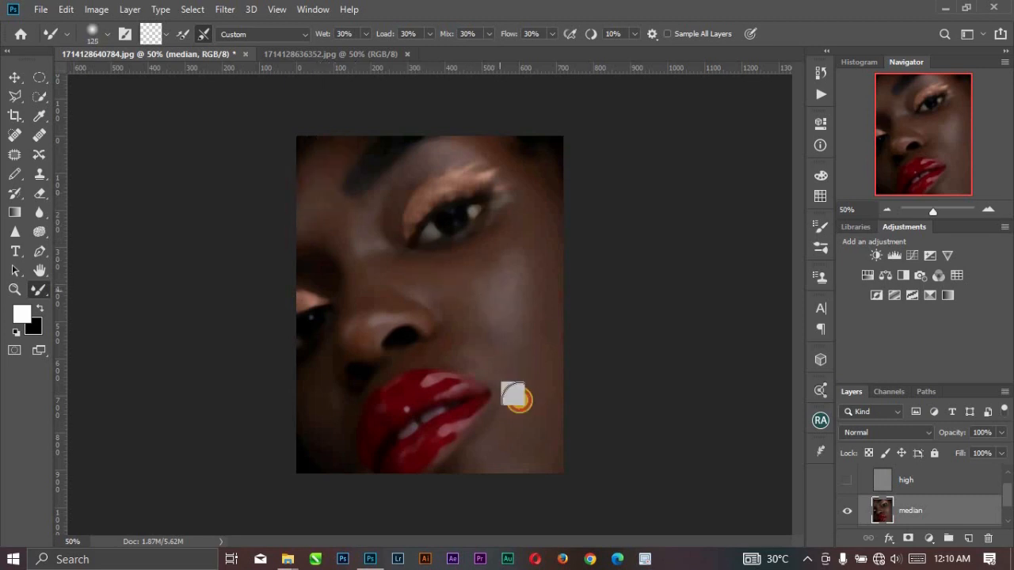
pyautogui.moveTo(514, 391)
pyautogui.mouseDown()
pyautogui.moveTo(446, 463)
pyautogui.moveTo(468, 453)
pyautogui.moveTo(439, 467)
pyautogui.moveTo(538, 476)
pyautogui.mouseUp()
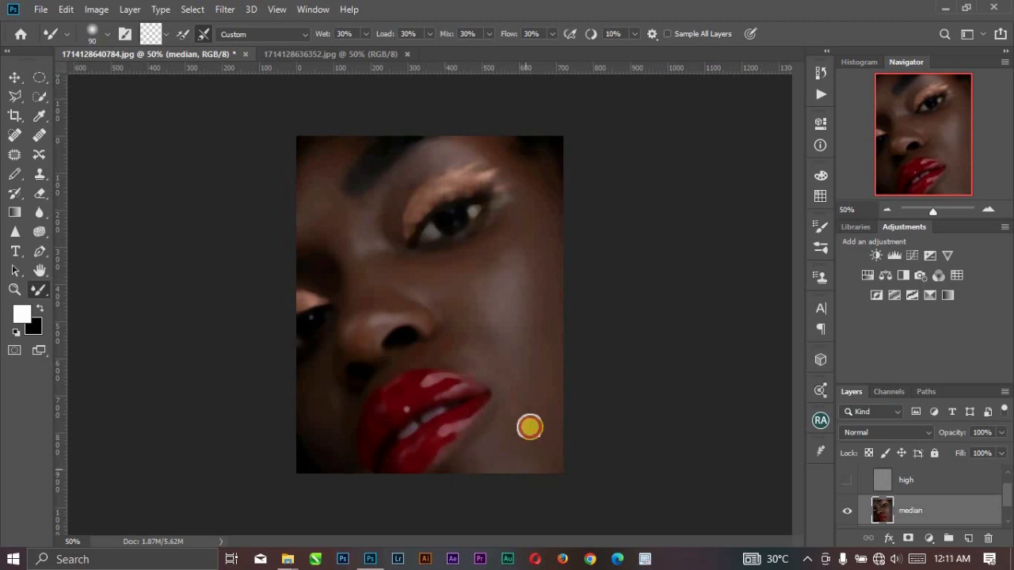
pyautogui.click(401, 354)
pyautogui.moveTo(401, 354)
pyautogui.mouseDown()
pyautogui.moveTo(380, 372)
pyautogui.moveTo(431, 349)
pyautogui.mouseUp()
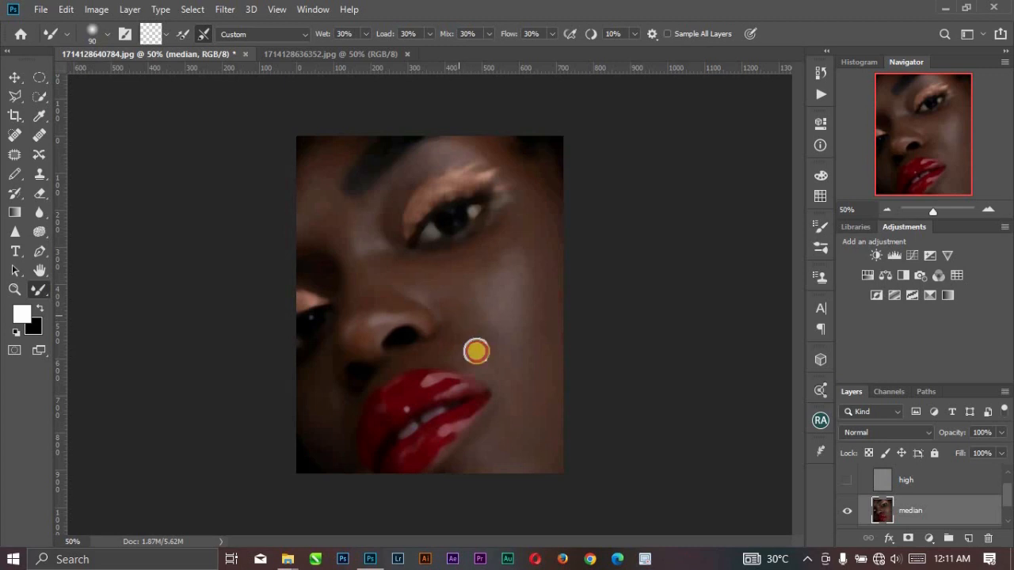
pyautogui.moveTo(505, 359)
pyautogui.mouseDown()
pyautogui.moveTo(498, 294)
pyautogui.moveTo(484, 308)
pyautogui.moveTo(493, 279)
pyautogui.moveTo(514, 265)
pyautogui.mouseUp()
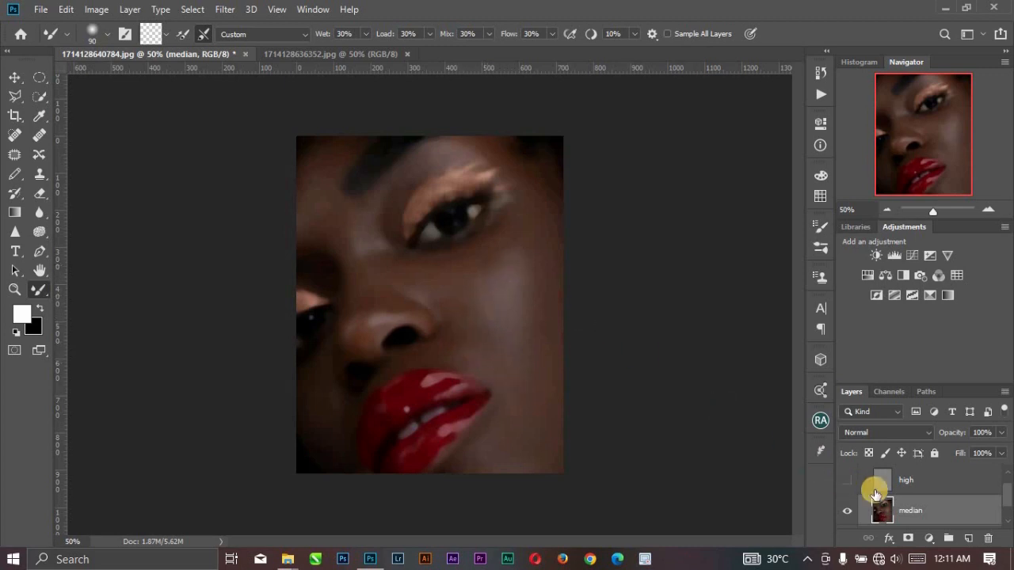
# Select the high layer and turn its visibility back on.
pyautogui.click(891, 475)
pyautogui.click(848, 480)
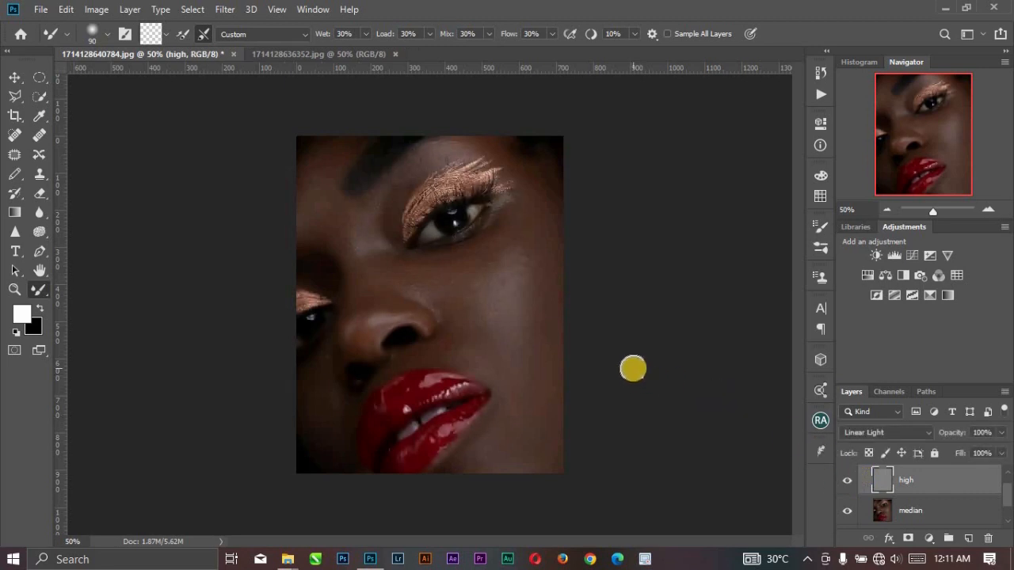
pyautogui.press('v')
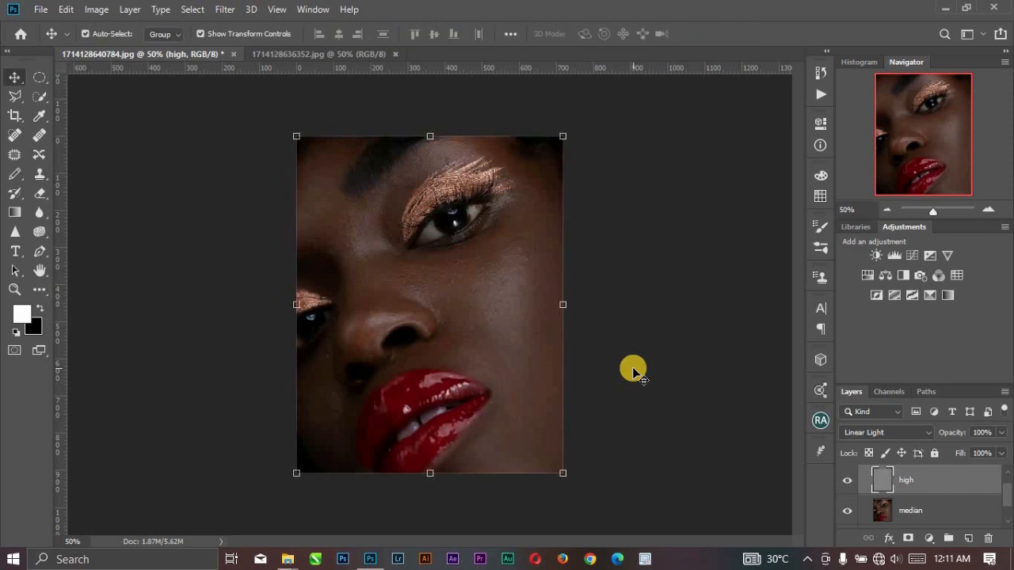
# Draw a Lasso selection with a 22 px feather around the lit cheek from temple to jaw, excluding the eye, nose and lips.
pyautogui.click(24, 97)
pyautogui.click(68, 101)
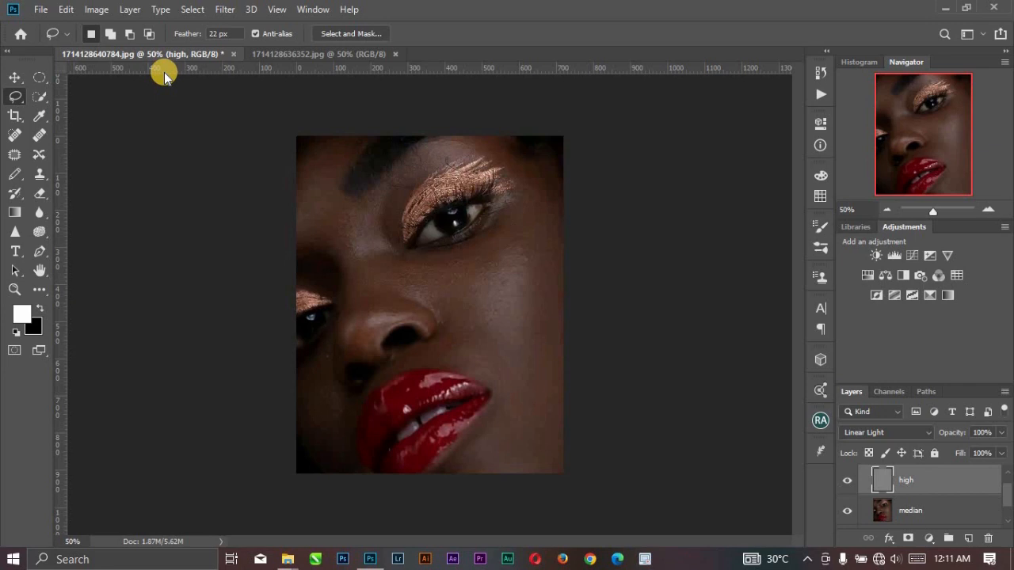
pyautogui.click(196, 37)
pyautogui.moveTo(506, 159)
pyautogui.mouseDown()
pyautogui.moveTo(508, 224)
pyautogui.moveTo(484, 259)
pyautogui.moveTo(385, 244)
pyautogui.moveTo(372, 259)
pyautogui.moveTo(382, 284)
pyautogui.moveTo(436, 307)
pyautogui.moveTo(445, 330)
pyautogui.moveTo(408, 352)
pyautogui.moveTo(432, 374)
pyautogui.moveTo(490, 390)
pyautogui.moveTo(490, 456)
pyautogui.moveTo(531, 476)
pyautogui.moveTo(583, 407)
pyautogui.moveTo(593, 324)
pyautogui.moveTo(574, 150)
pyautogui.mouseUp()
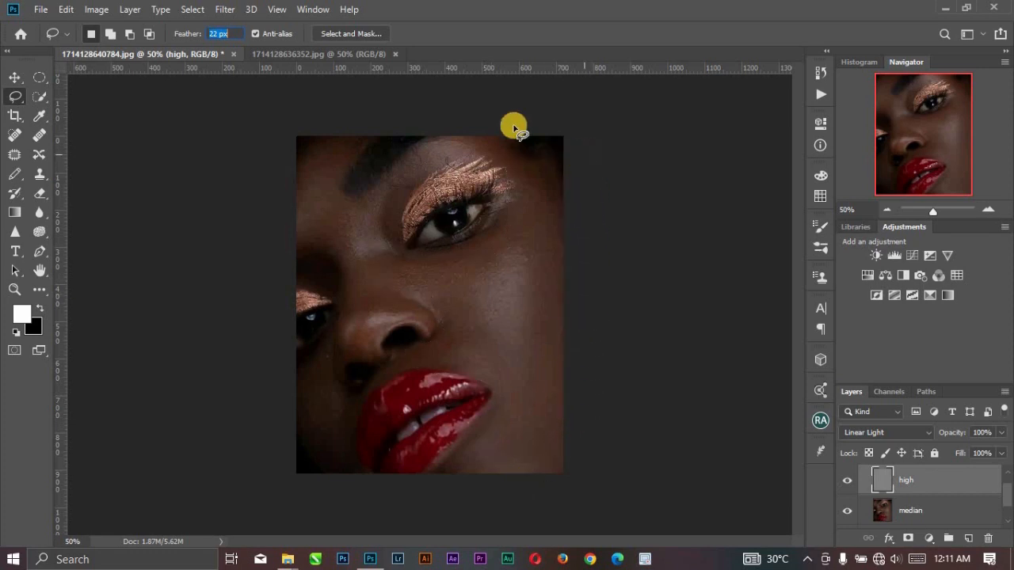
# Apply a Gaussian Blur with a radius of 36 pixels to the selected cheek on the high layer, then deselect.
pyautogui.click(225, 9)
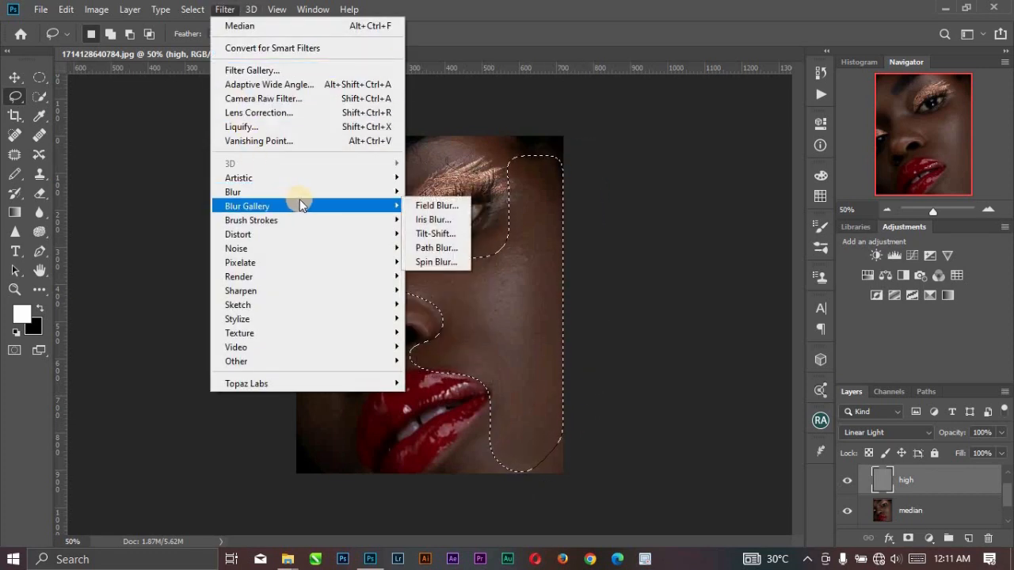
pyautogui.moveTo(355, 193)
pyautogui.click(432, 245)
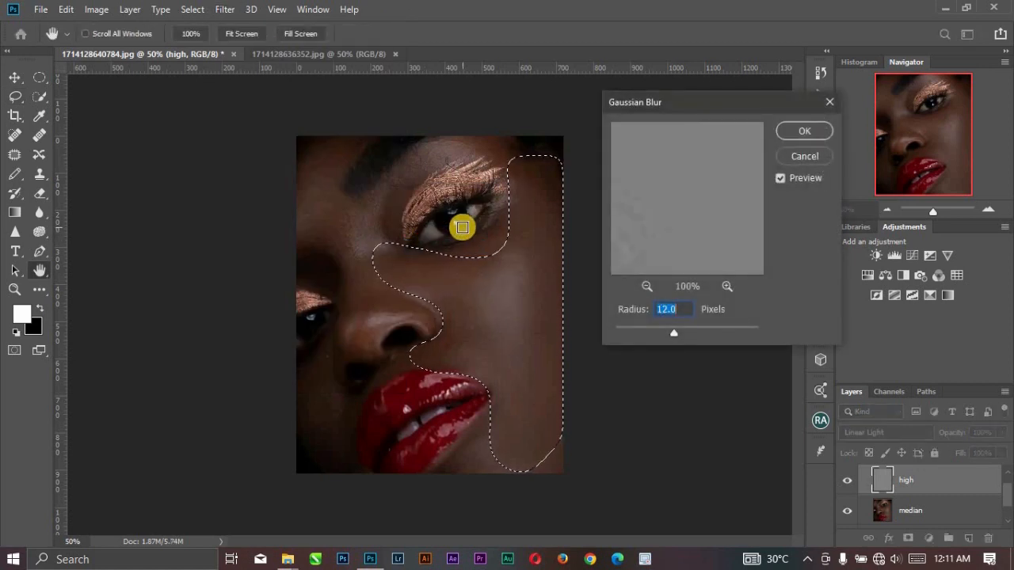
pyautogui.moveTo(674, 335); pyautogui.dragTo(686, 336)
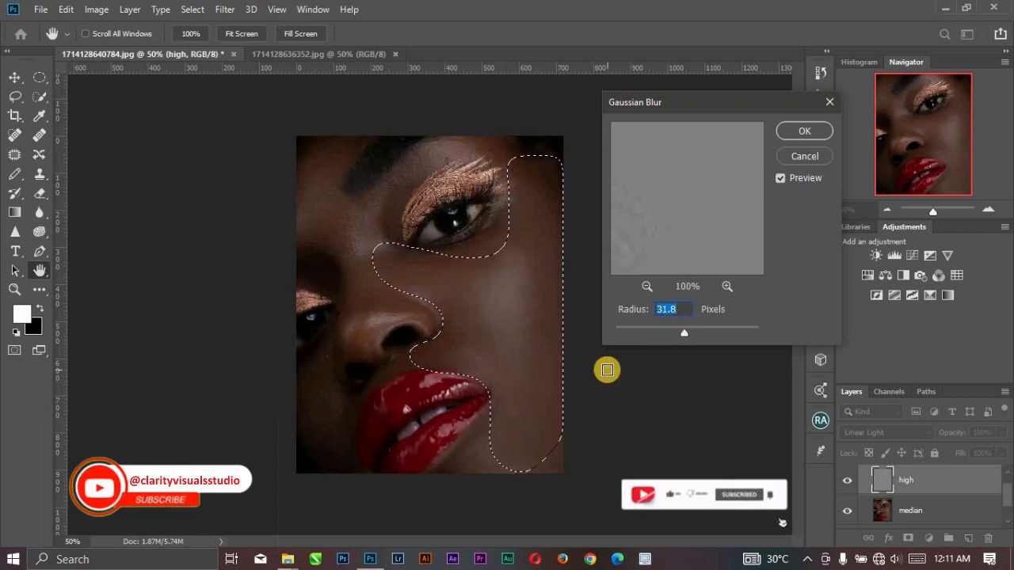
pyautogui.write('36')
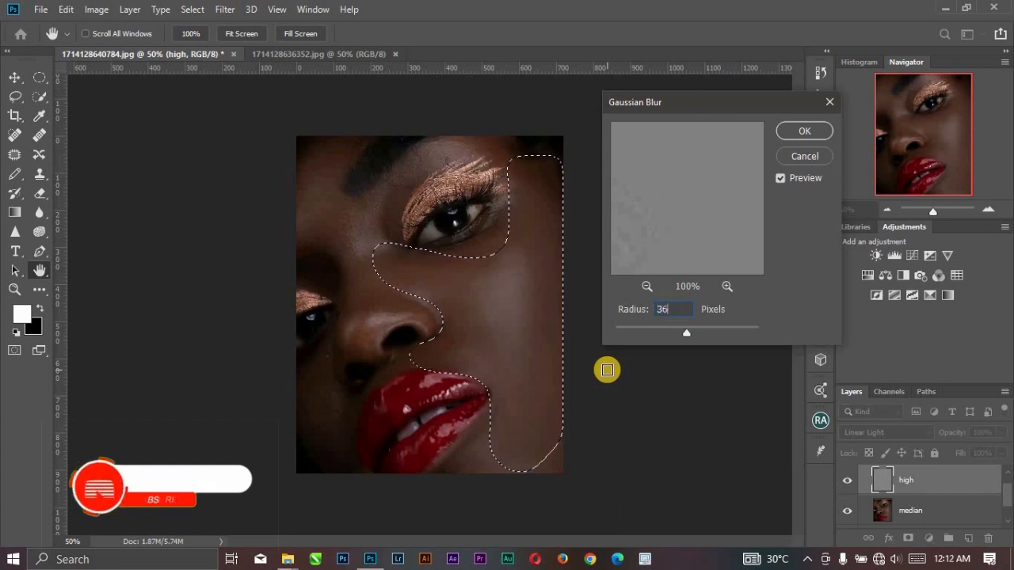
pyautogui.click(804, 143)
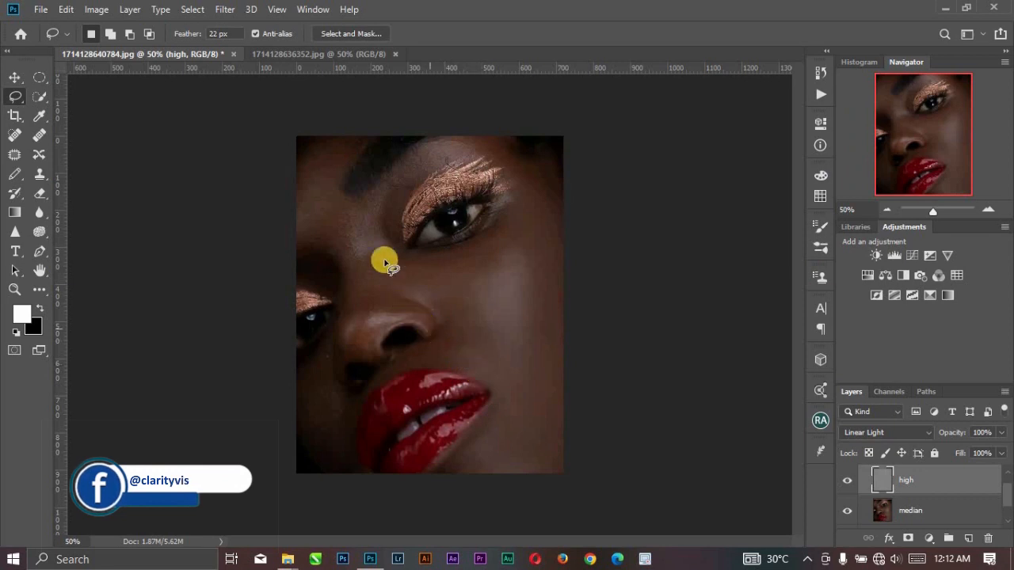
# Lasso the forehead and nose skin on the high layer, repeat the Gaussian Blur on it and deselect.
pyautogui.moveTo(366, 187); pyautogui.dragTo(358, 250)
pyautogui.moveTo(414, 306)
pyautogui.mouseDown()
pyautogui.moveTo(404, 324)
pyautogui.moveTo(376, 338)
pyautogui.moveTo(373, 362)
pyautogui.moveTo(346, 361)
pyautogui.moveTo(350, 389)
pyautogui.moveTo(333, 350)
pyautogui.moveTo(332, 285)
pyautogui.moveTo(302, 252)
pyautogui.moveTo(292, 213)
pyautogui.moveTo(315, 159)
pyautogui.moveTo(348, 129)
pyautogui.moveTo(354, 195)
pyautogui.moveTo(312, 141)
pyautogui.mouseUp()
pyautogui.click(225, 9)
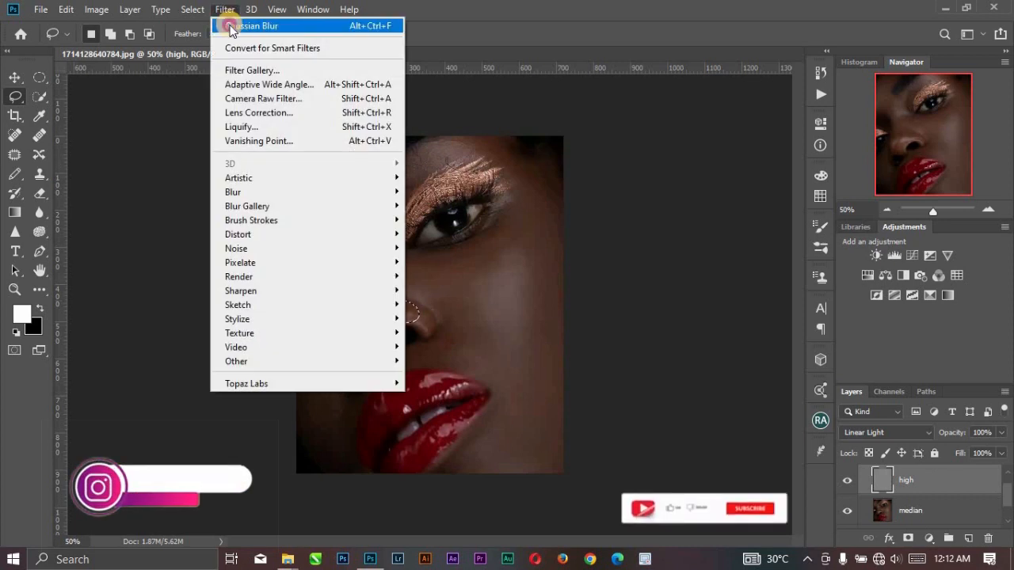
pyautogui.click(231, 26)
pyautogui.hotkey('ctrl', 'd')
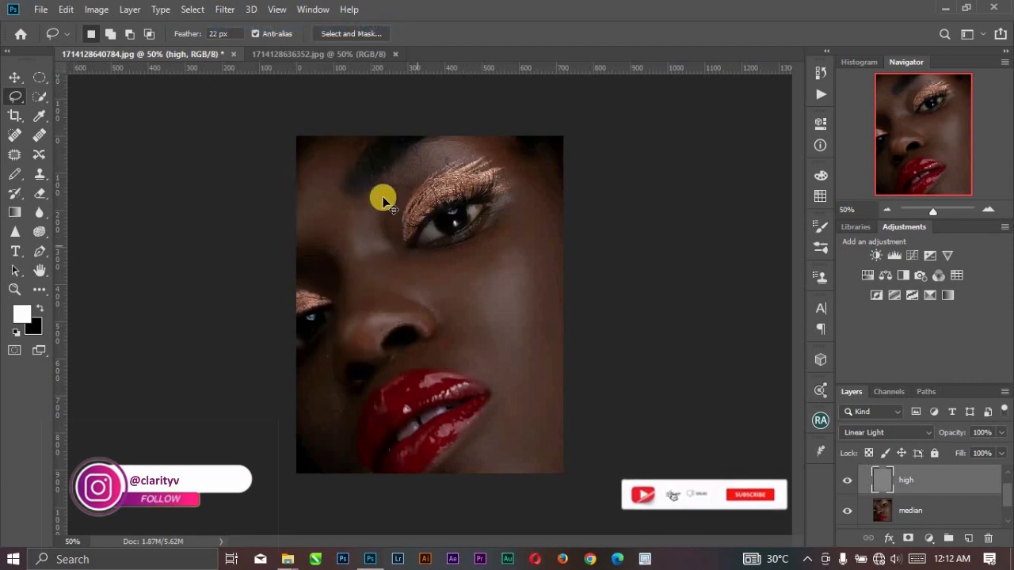
# Lasso the skin between the eyebrow and the glitter eyelid, repeat the Gaussian Blur on it and deselect.
pyautogui.moveTo(370, 207)
pyautogui.mouseDown()
pyautogui.moveTo(378, 237)
pyautogui.moveTo(464, 152)
pyautogui.moveTo(447, 141)
pyautogui.moveTo(453, 147)
pyautogui.mouseUp()
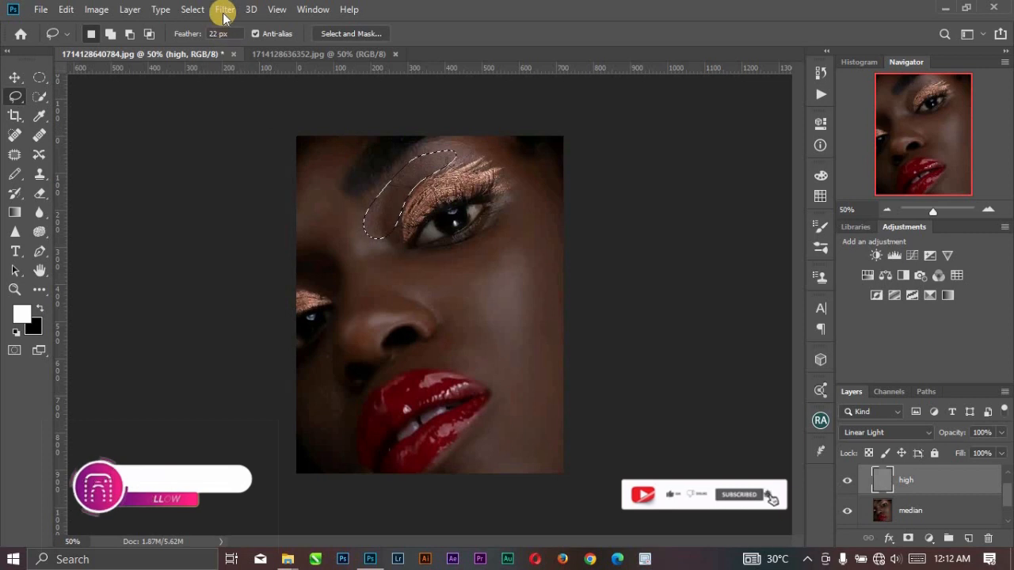
pyautogui.click(225, 10)
pyautogui.click(236, 28)
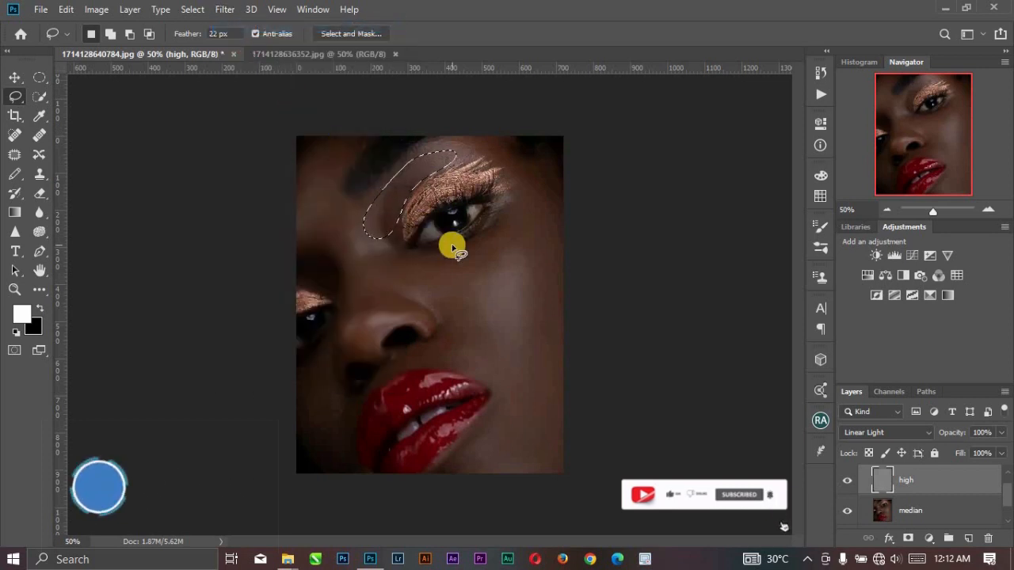
pyautogui.hotkey('ctrl', 'd')
# Lasso the shaded cheek beside the lips, repeat the Gaussian Blur on it and deselect.
pyautogui.moveTo(301, 384)
pyautogui.mouseDown()
pyautogui.moveTo(323, 344)
pyautogui.moveTo(335, 380)
pyautogui.moveTo(364, 392)
pyautogui.moveTo(346, 477)
pyautogui.moveTo(294, 420)
pyautogui.moveTo(301, 387)
pyautogui.mouseUp()
pyautogui.click(225, 9)
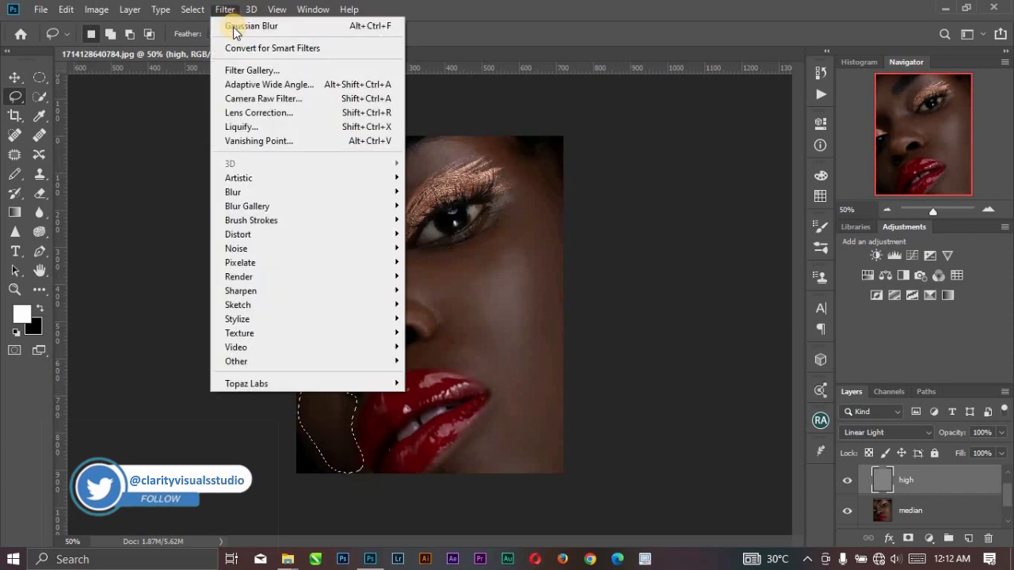
pyautogui.click(236, 29)
pyautogui.hotkey('ctrl', 'd')
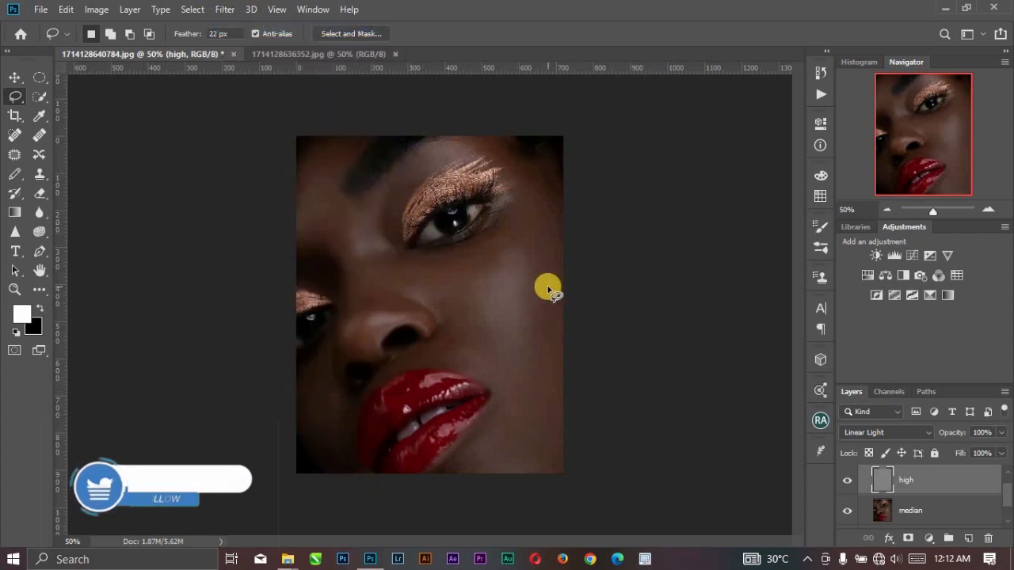
# Collapse the freq sept group and toggle its visibility to compare the portrait before and after retouching.
pyautogui.scroll(1, 917, 488)
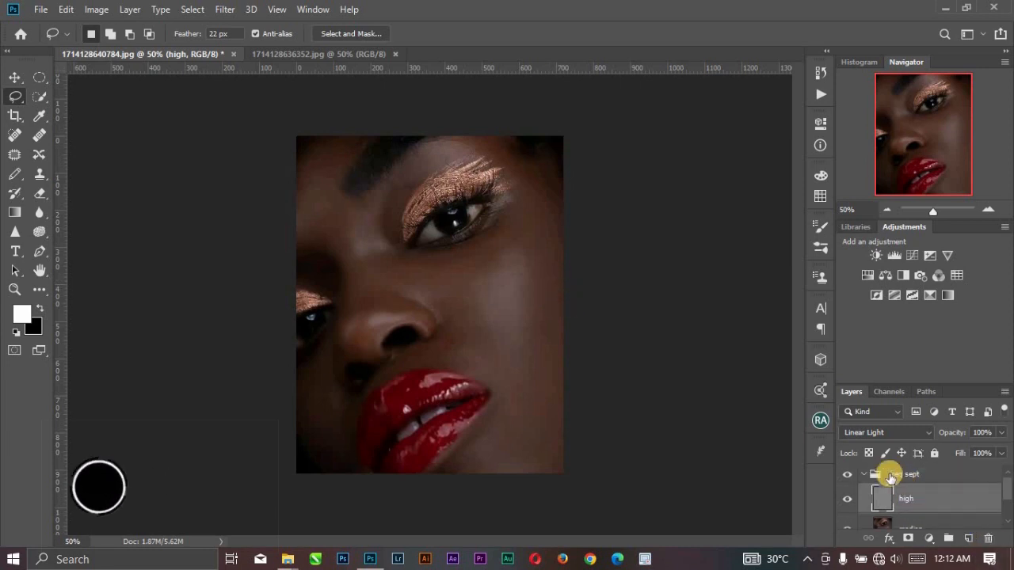
pyautogui.click(864, 475)
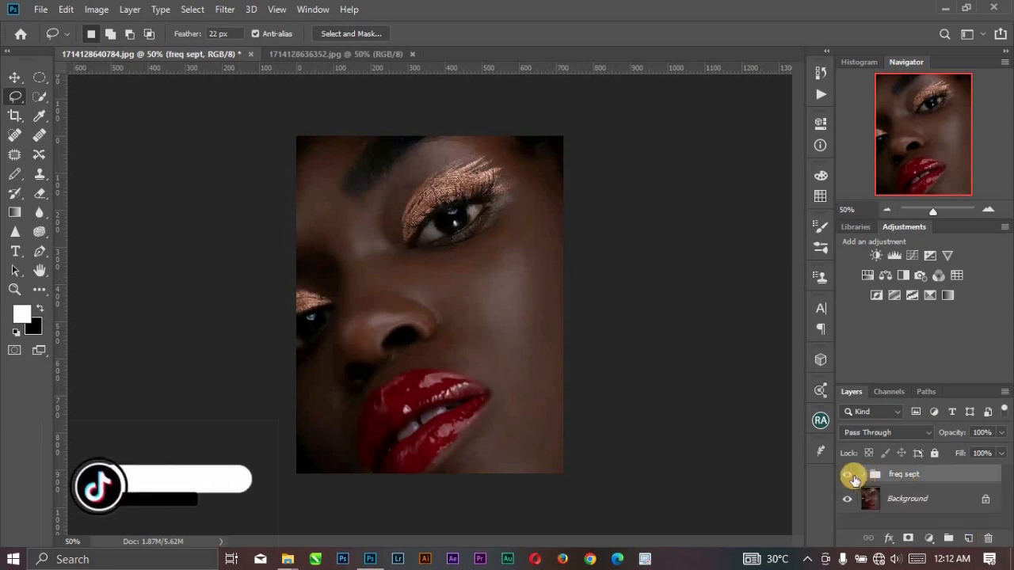
pyautogui.click(848, 475)
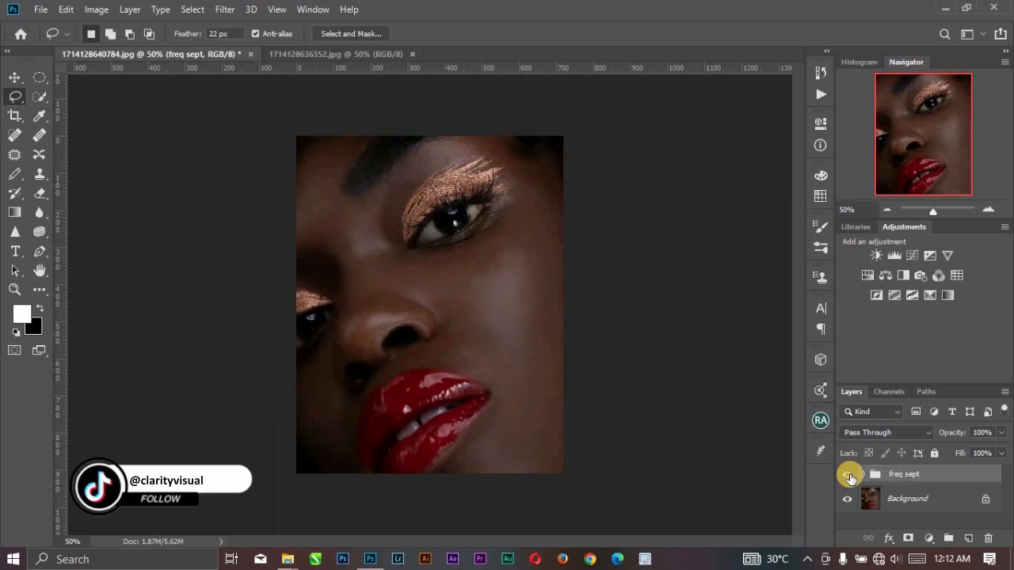
pyautogui.click(848, 474)
pyautogui.click(848, 475)
pyautogui.click(848, 475)
pyautogui.click(848, 475)
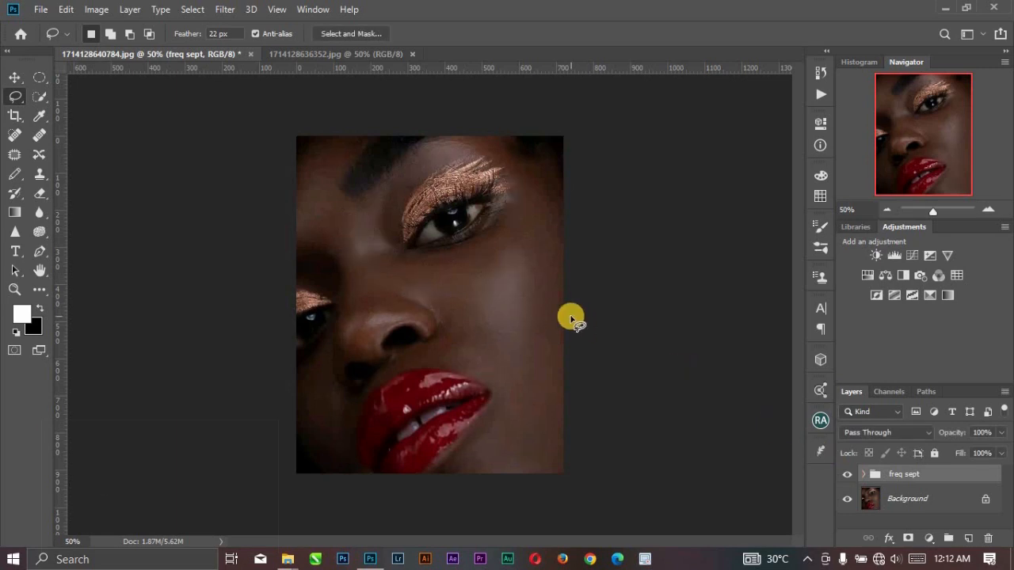
# Switch to the Move tool.
pyautogui.click(12, 153)
pyautogui.click(11, 135)
pyautogui.click(15, 77)
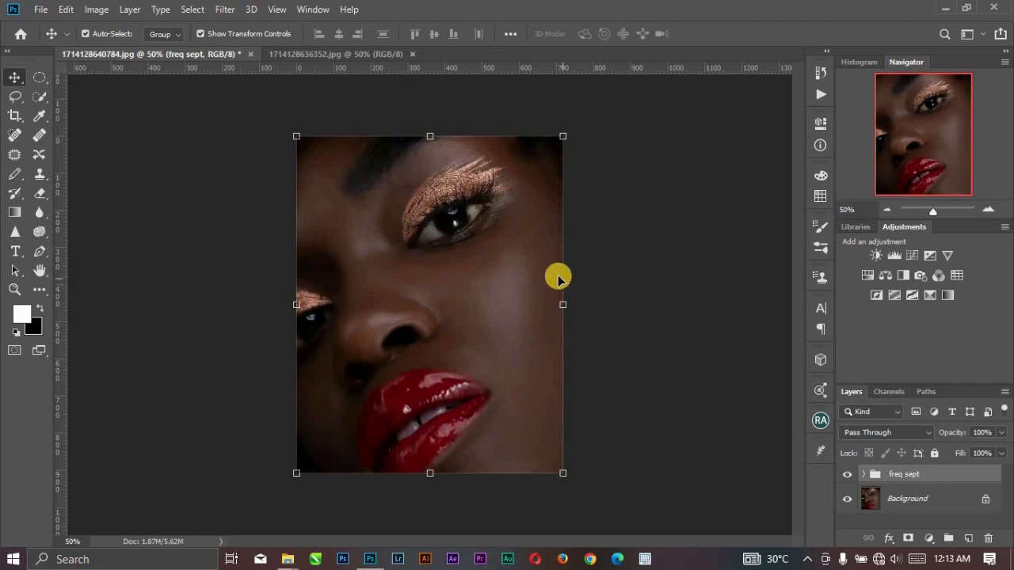
# Deselect the layers, switch to the 1714128636352.jpg portrait and duplicate its Background layer.
pyautogui.click(619, 206)
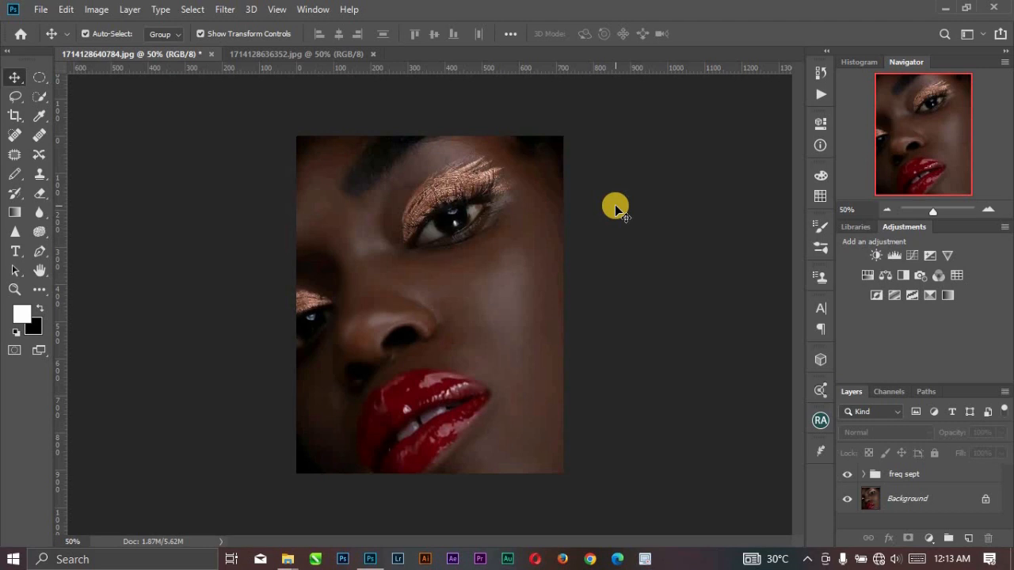
pyautogui.click(270, 54)
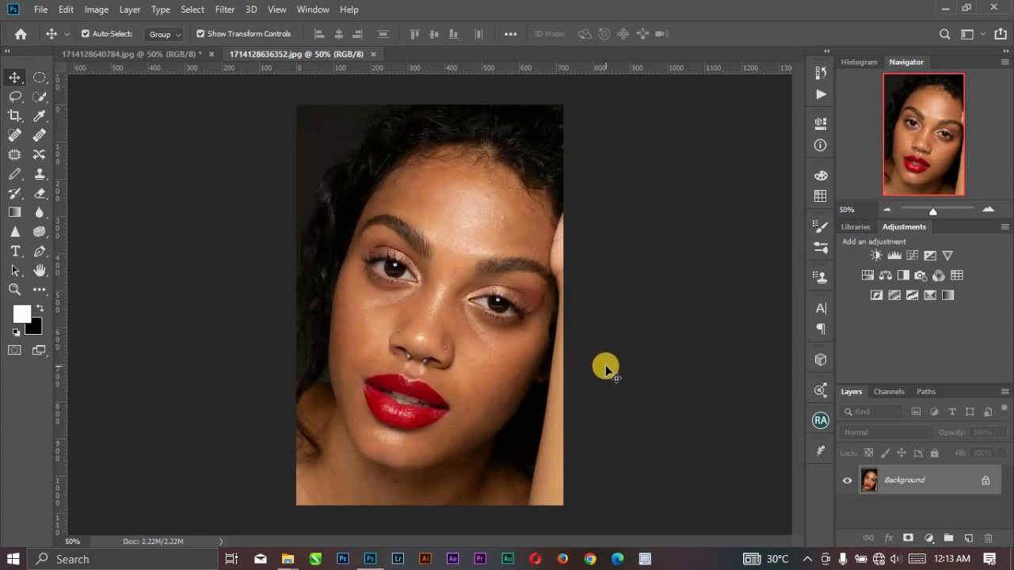
pyautogui.hotkey('ctrl', 'j')
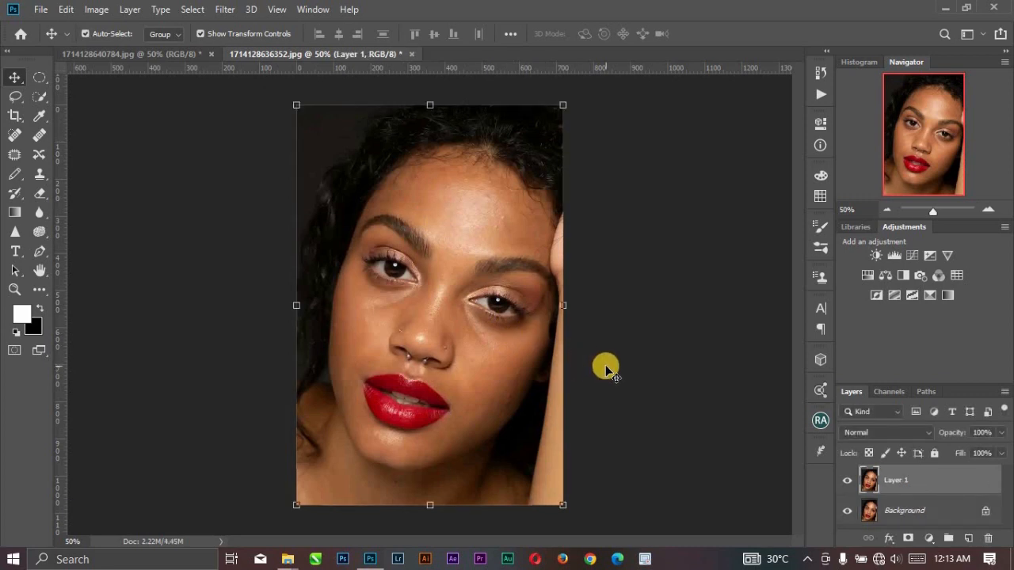
# Set up the Mixer Brush with Wet 7%, Load 75%, Mix 90% and Flow 100%.
pyautogui.click(44, 290)
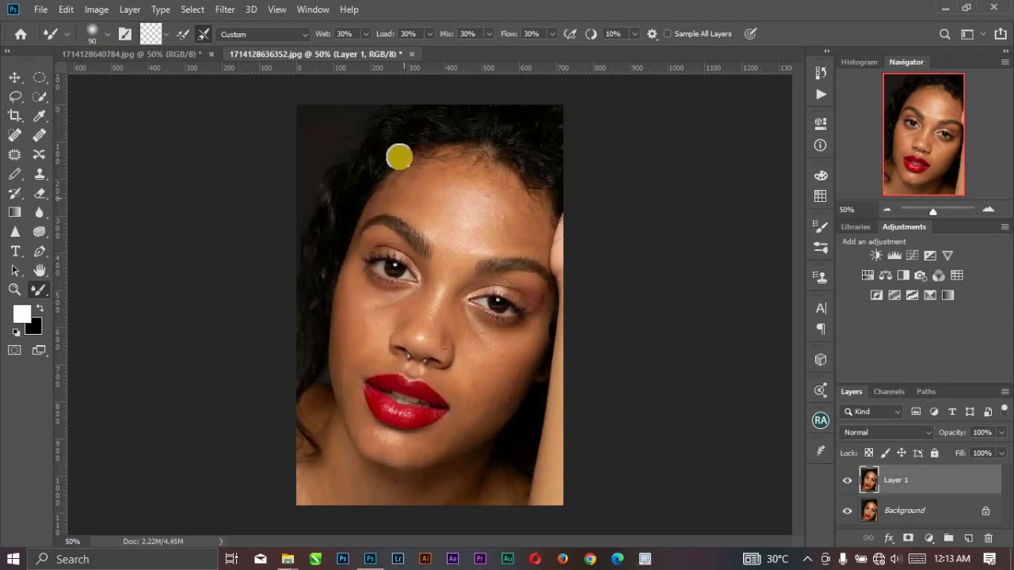
pyautogui.click(326, 37)
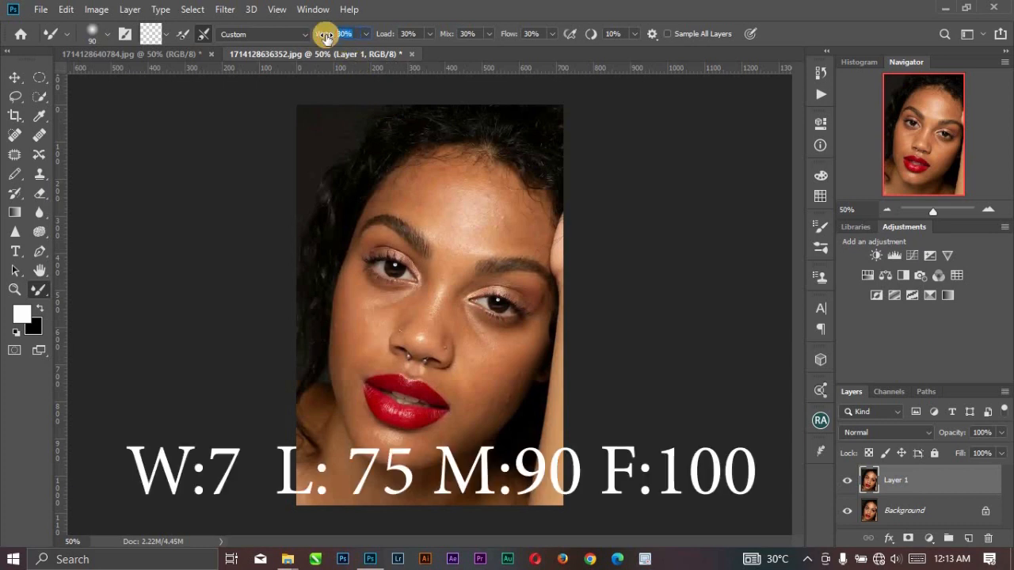
pyautogui.click(391, 35)
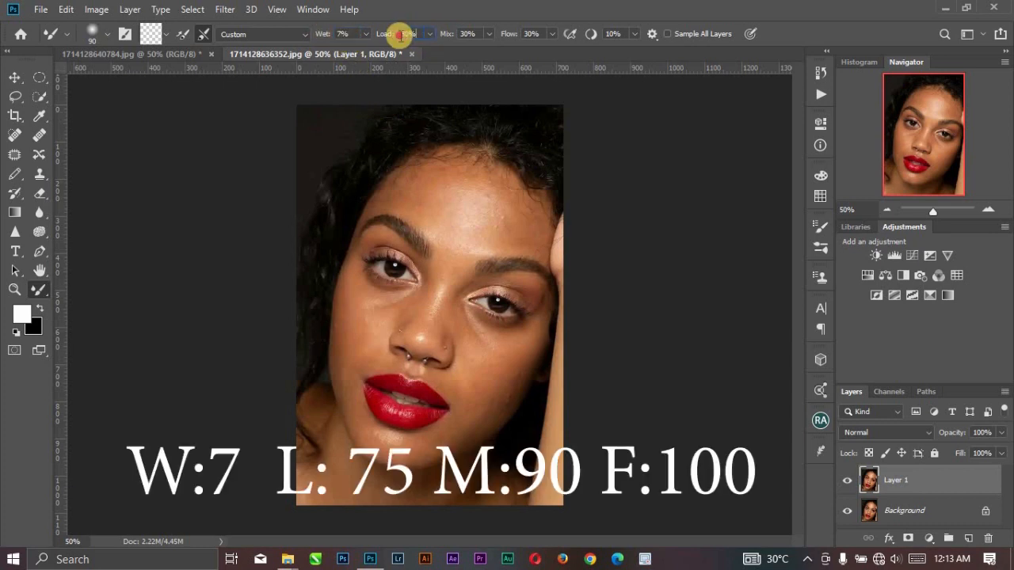
pyautogui.write('75')
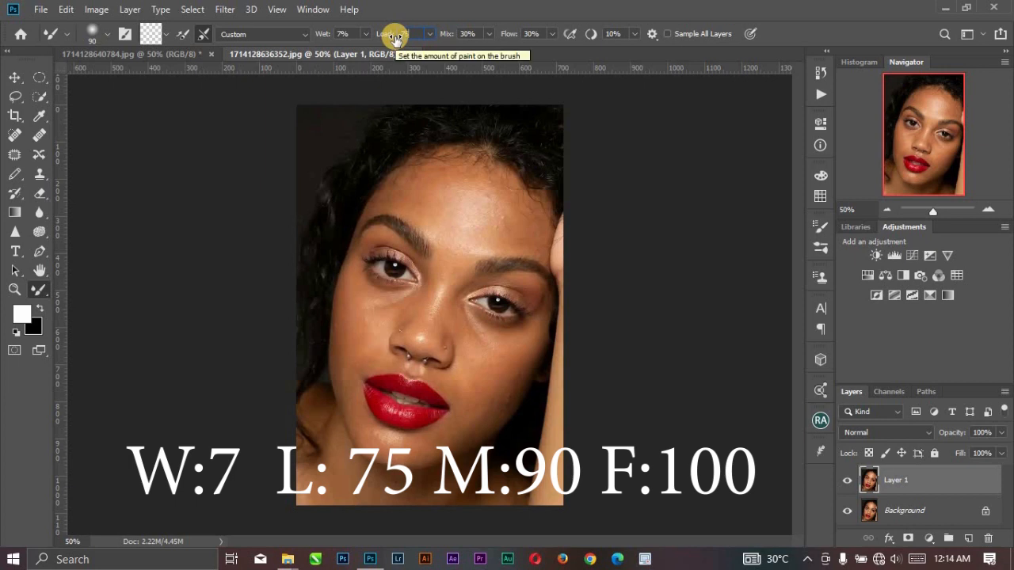
pyautogui.click(450, 38)
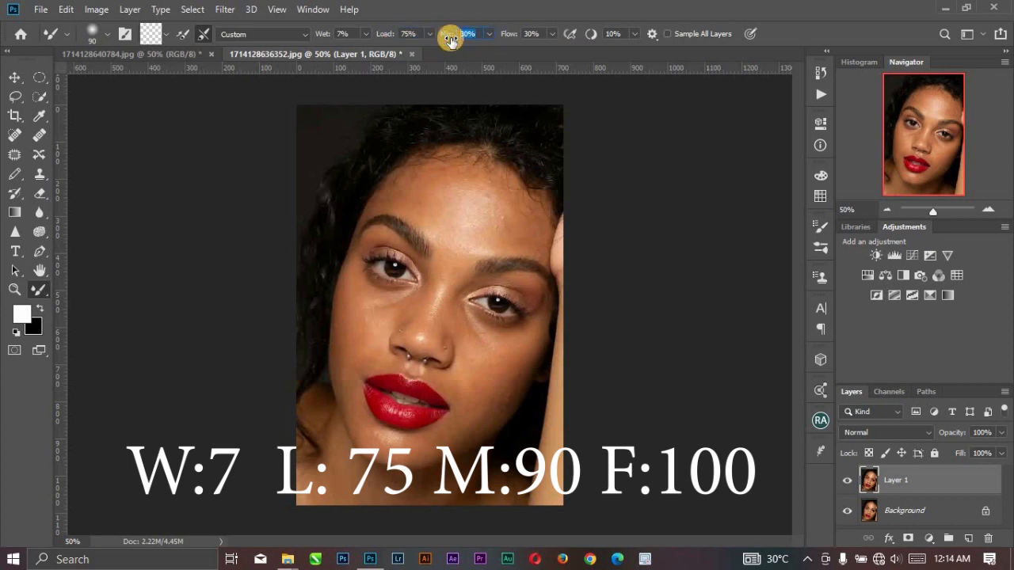
pyautogui.write('90')
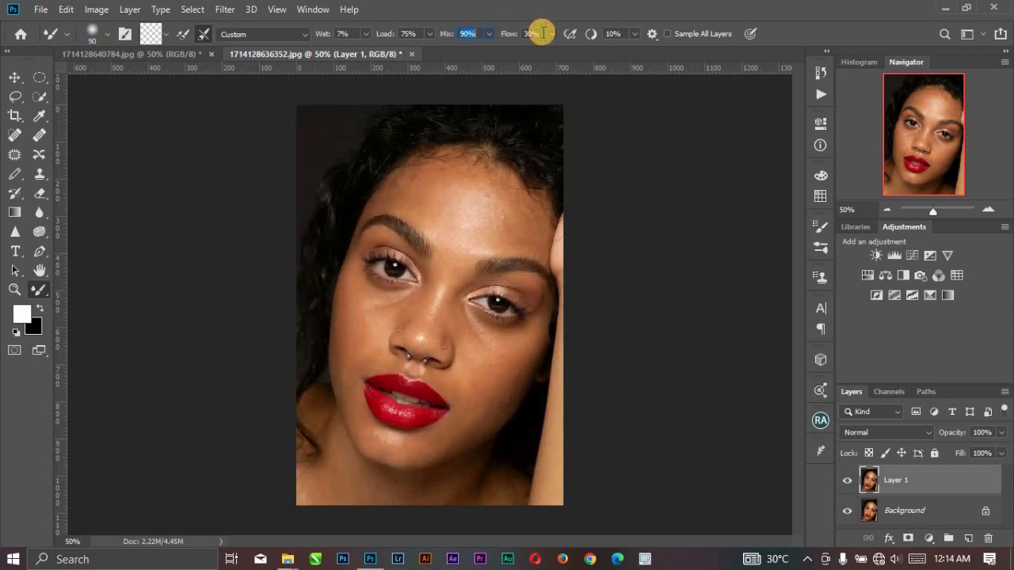
pyautogui.click(519, 34)
pyautogui.write('10')
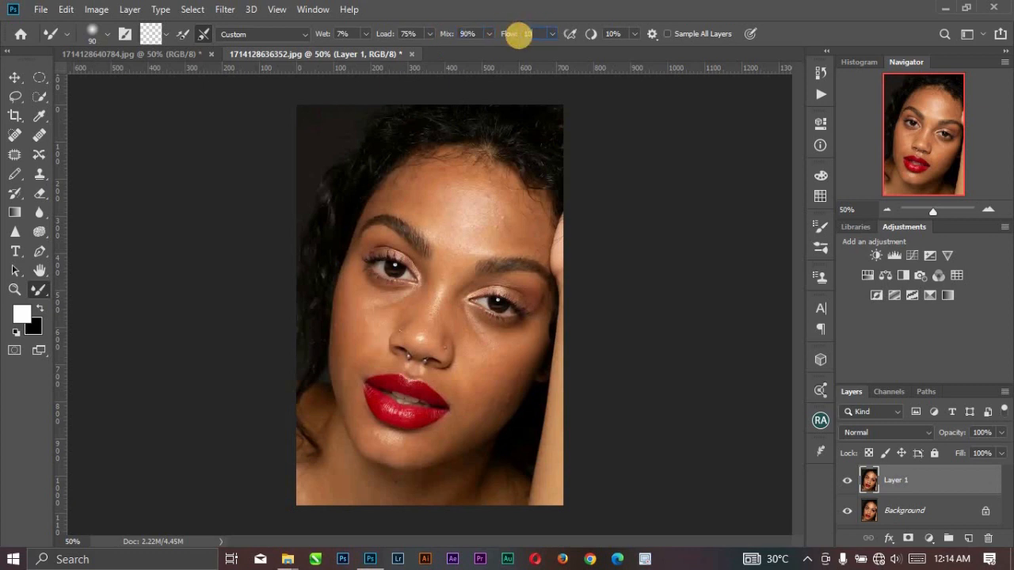
pyautogui.write('0')
pyautogui.press('Return')
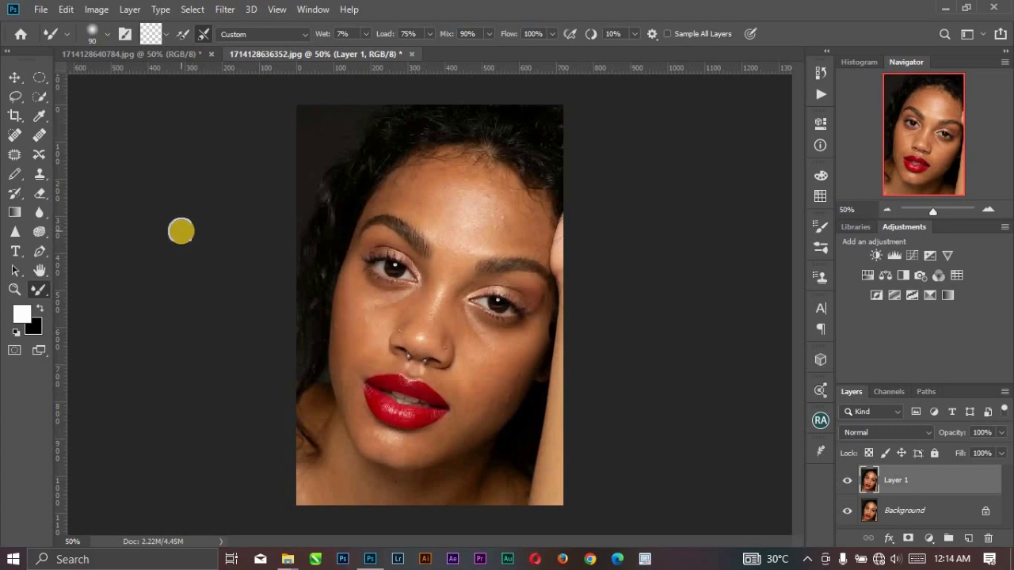
# Activate the Brush tool and set the foreground color to pure bright red.
pyautogui.press('b')
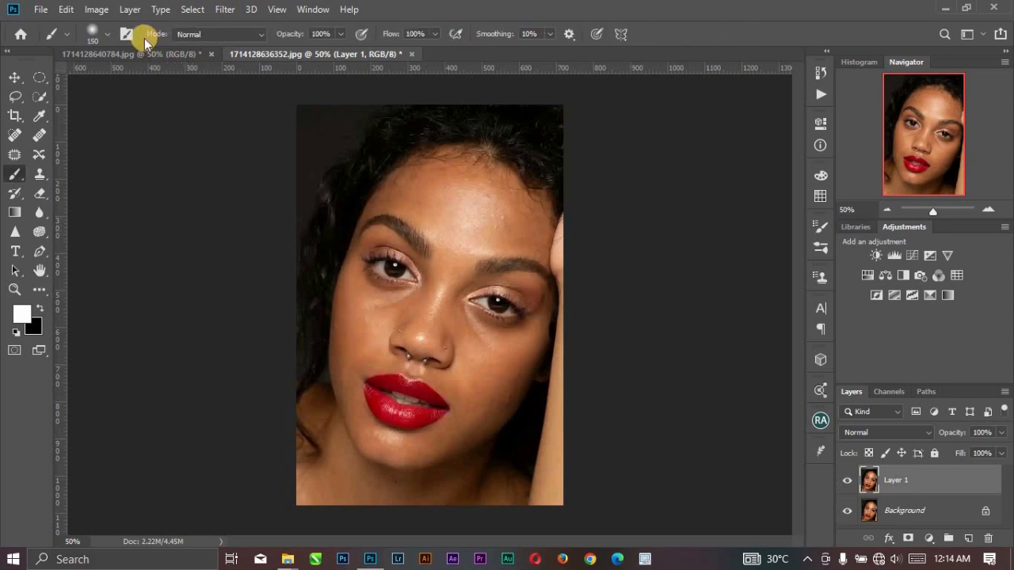
pyautogui.press('x')
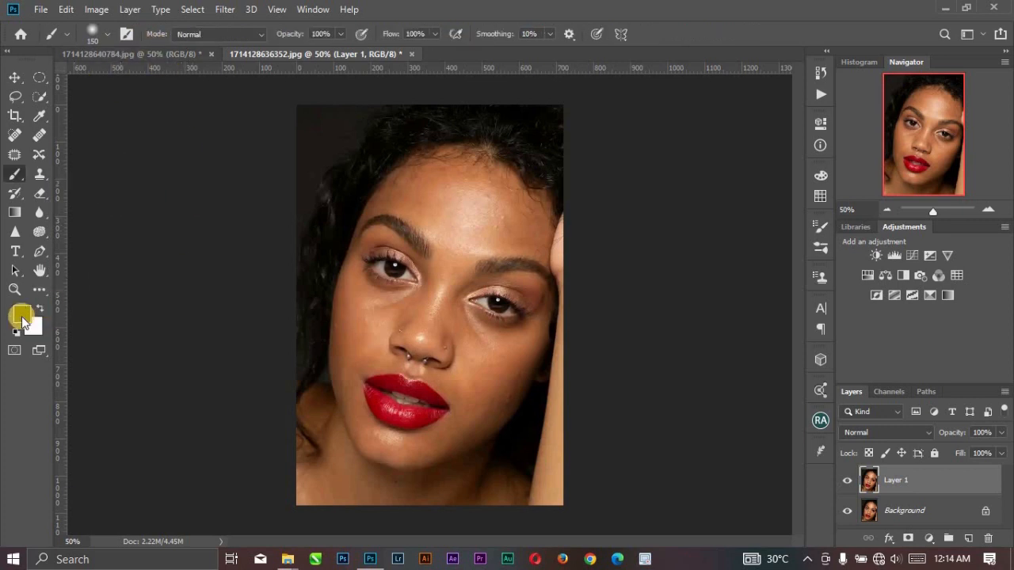
pyautogui.click(14, 316)
pyautogui.click(27, 316)
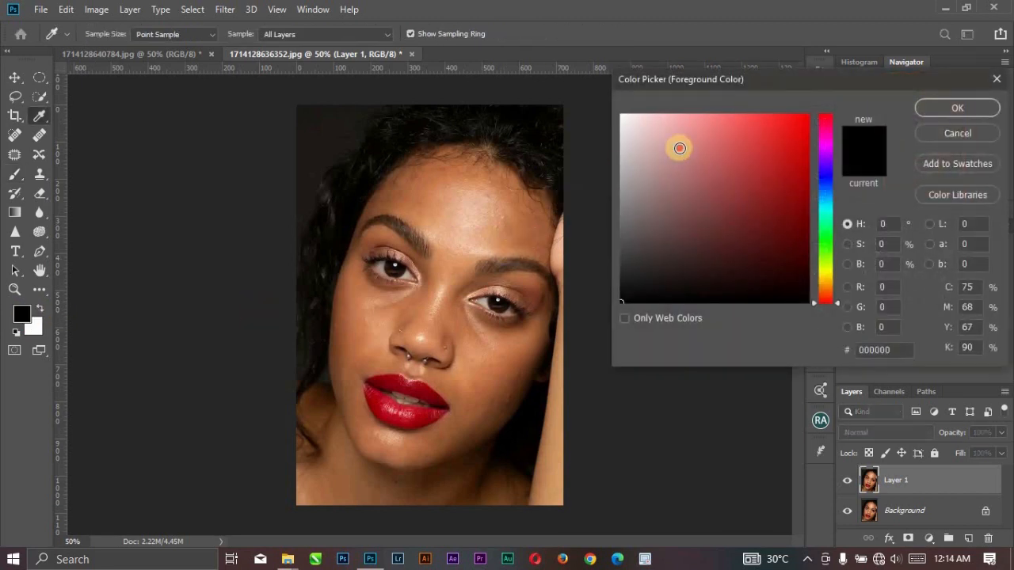
pyautogui.moveTo(679, 148); pyautogui.dragTo(862, 87)
pyautogui.click(939, 108)
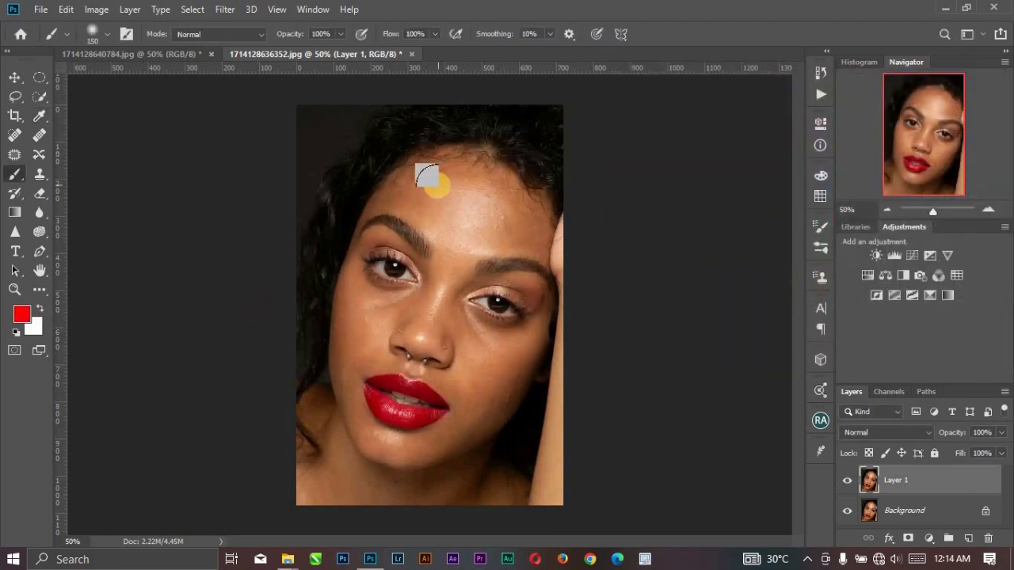
# Reduce the brush size to 50 px and choose the Hard Round preset.
pyautogui.press('[')
pyautogui.press('[')
pyautogui.press('[')
pyautogui.press('[')
pyautogui.press('[')
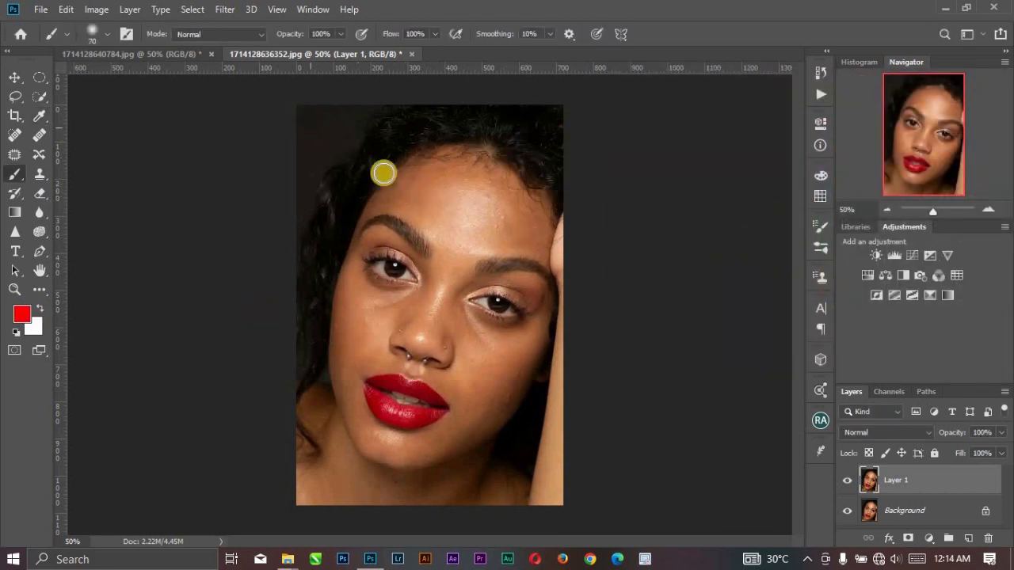
pyautogui.press('[')
pyautogui.press('[')
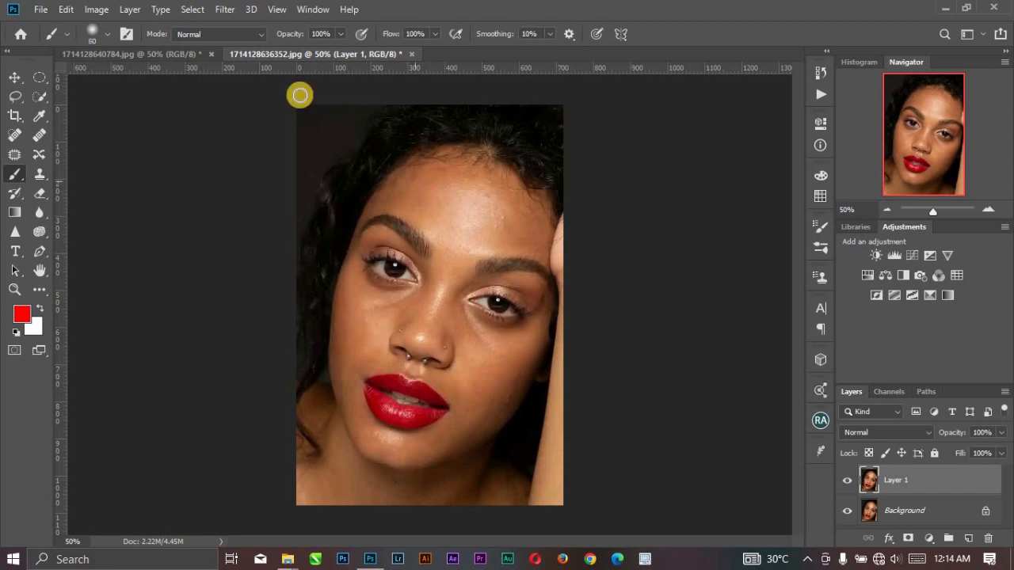
pyautogui.click(112, 37)
pyautogui.click(90, 228)
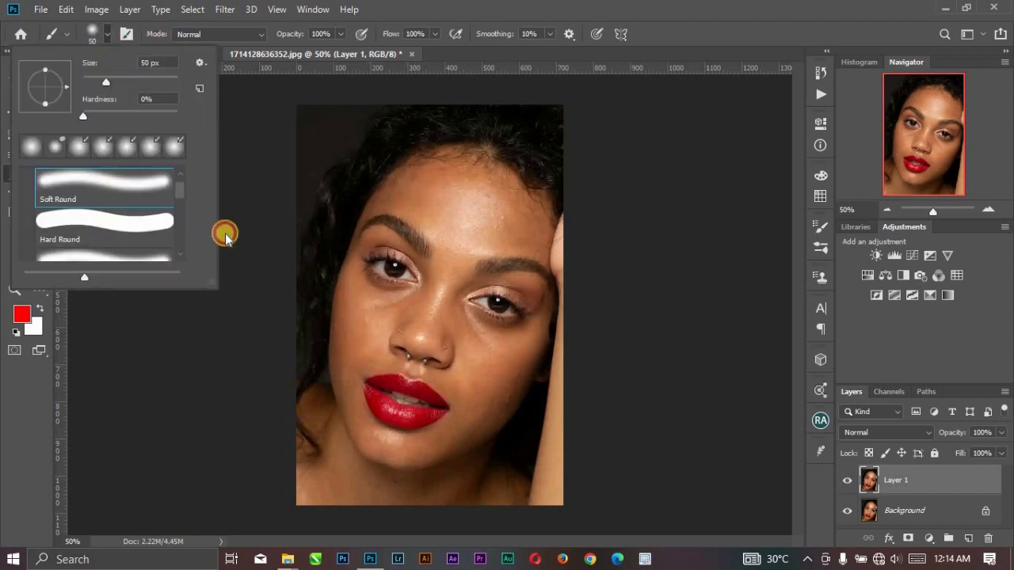
# Mark the shading areas on Layer 1 with red strokes on both forehead sides, the outer cheeks and one side of the nose bridge.
pyautogui.click(434, 170)
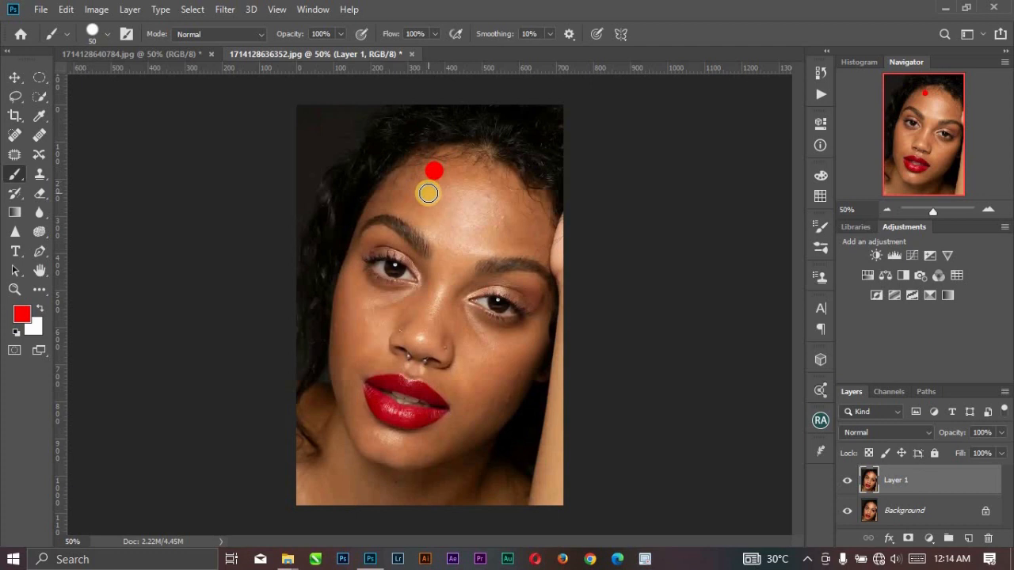
pyautogui.hotkey('ctrl', 'z')
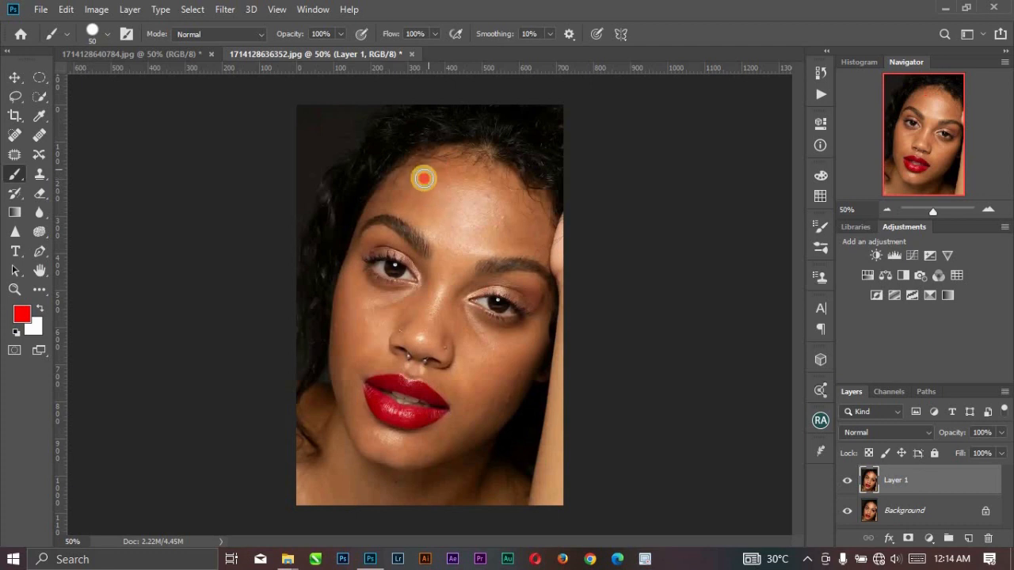
pyautogui.moveTo(427, 168); pyautogui.dragTo(414, 207)
pyautogui.moveTo(516, 193)
pyautogui.mouseDown()
pyautogui.moveTo(523, 224)
pyautogui.moveTo(514, 233)
pyautogui.moveTo(519, 219)
pyautogui.mouseUp()
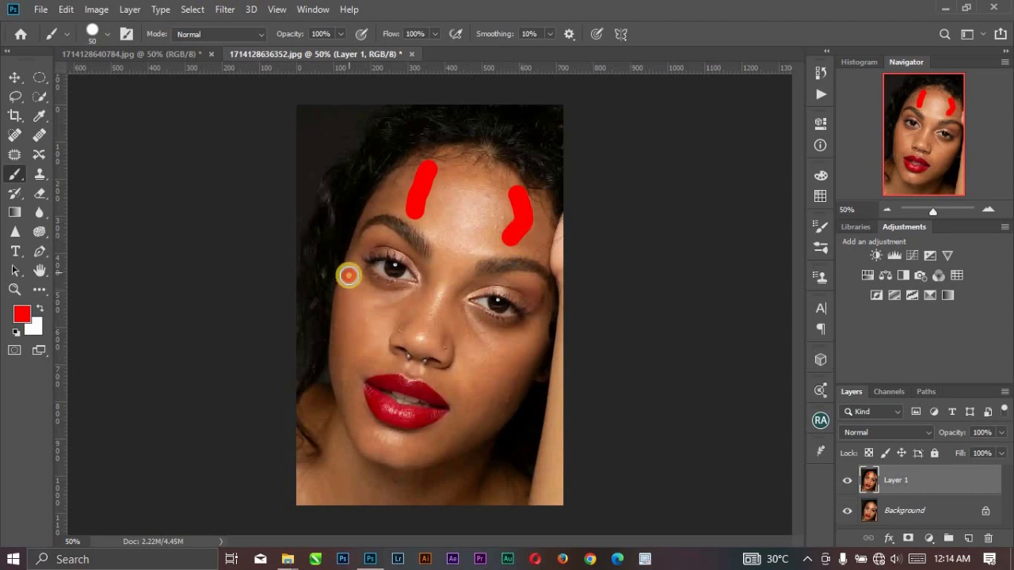
pyautogui.moveTo(347, 274); pyautogui.dragTo(359, 328)
pyautogui.moveTo(536, 327)
pyautogui.mouseDown()
pyautogui.moveTo(497, 354)
pyautogui.moveTo(521, 374)
pyautogui.moveTo(485, 397)
pyautogui.moveTo(502, 407)
pyautogui.moveTo(466, 425)
pyautogui.mouseUp()
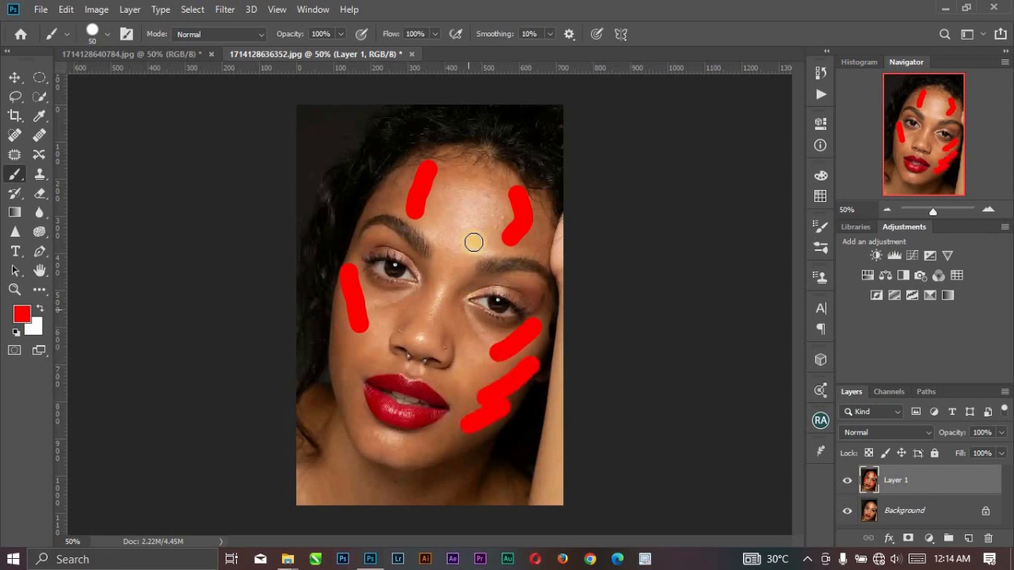
pyautogui.moveTo(432, 274); pyautogui.dragTo(414, 307)
# Reduce the brush to 35 px and paint smaller red marks beside the nose, under the eye, and on the cheeks, jawline and chin.
pyautogui.press('[')
pyautogui.press('[')
pyautogui.press('[')
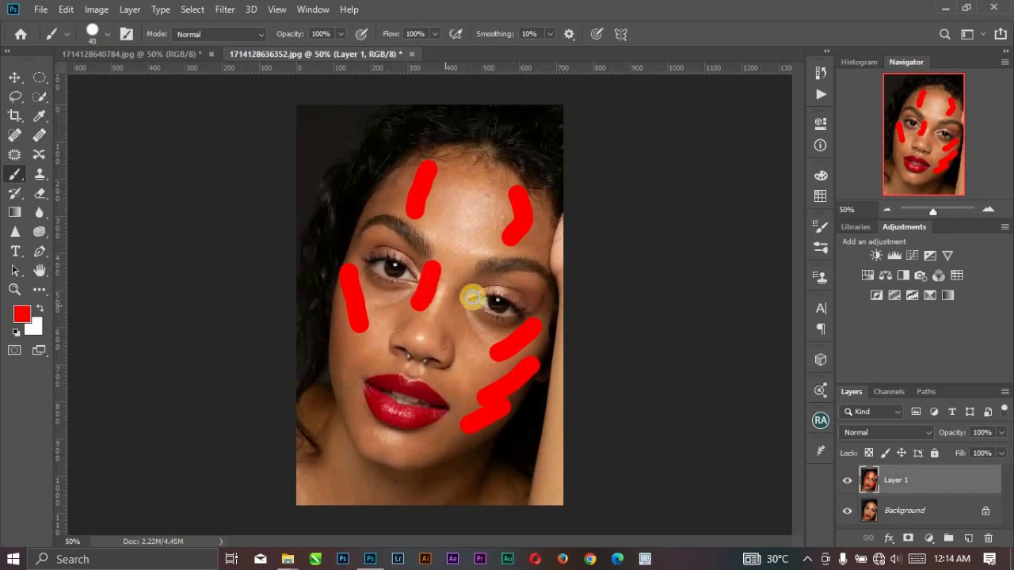
pyautogui.moveTo(479, 278)
pyautogui.mouseDown()
pyautogui.moveTo(455, 309)
pyautogui.moveTo(473, 342)
pyautogui.mouseUp()
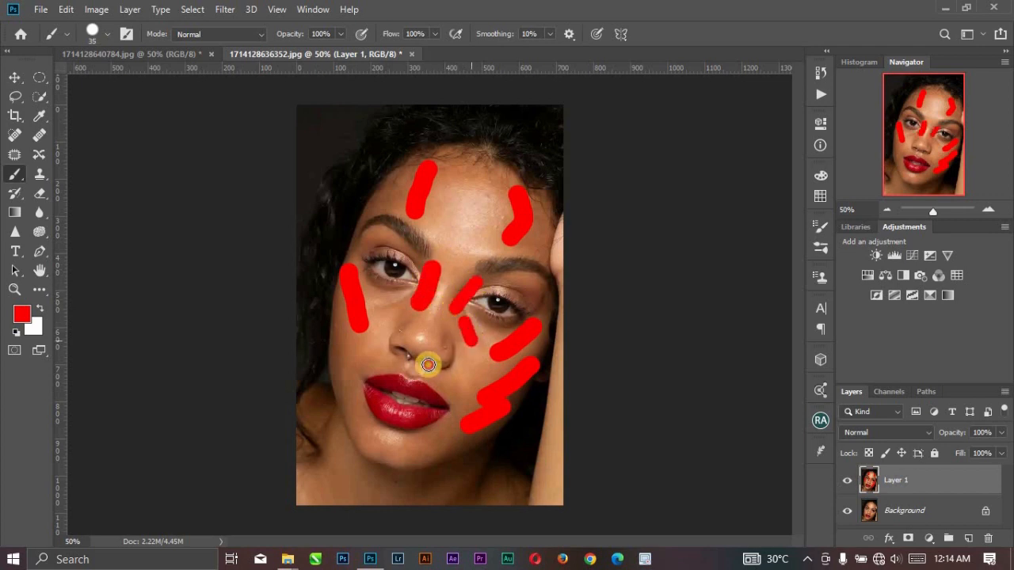
pyautogui.moveTo(347, 321); pyautogui.dragTo(345, 374)
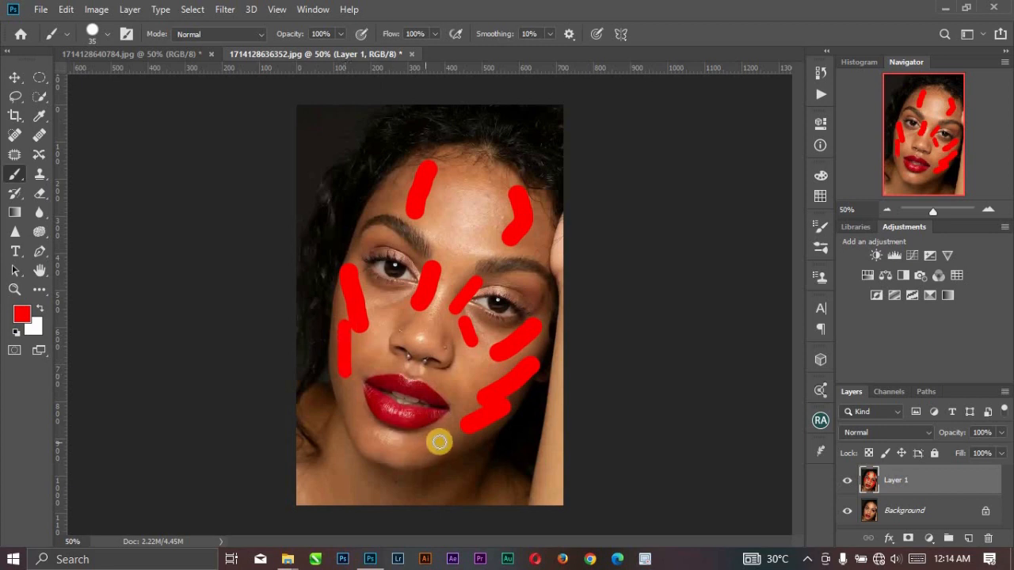
pyautogui.moveTo(451, 428)
pyautogui.mouseDown()
pyautogui.moveTo(411, 448)
pyautogui.moveTo(451, 448)
pyautogui.moveTo(407, 457)
pyautogui.mouseUp()
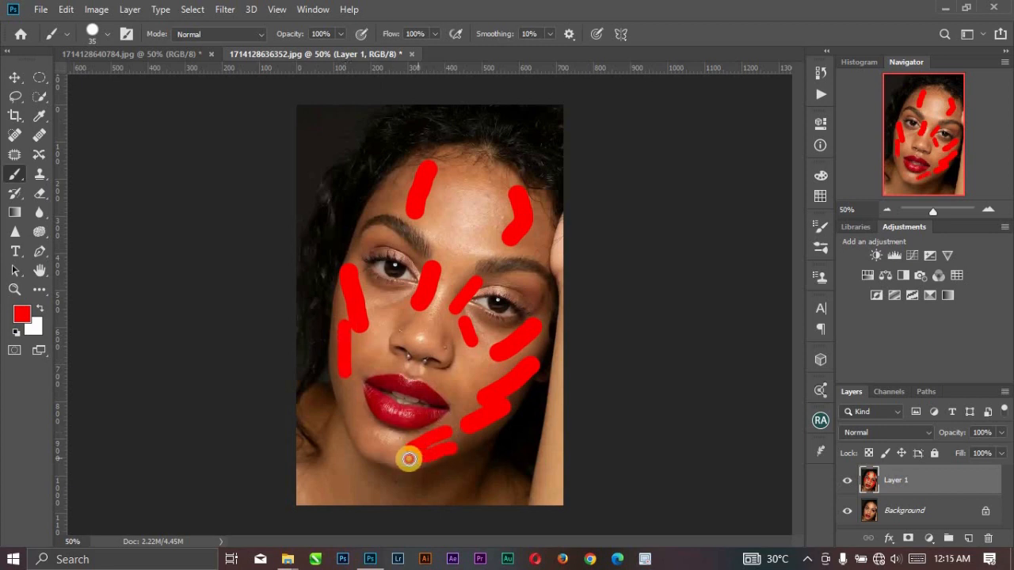
pyautogui.moveTo(335, 405)
pyautogui.mouseDown()
pyautogui.moveTo(355, 433)
pyautogui.moveTo(374, 427)
pyautogui.moveTo(385, 453)
pyautogui.mouseUp()
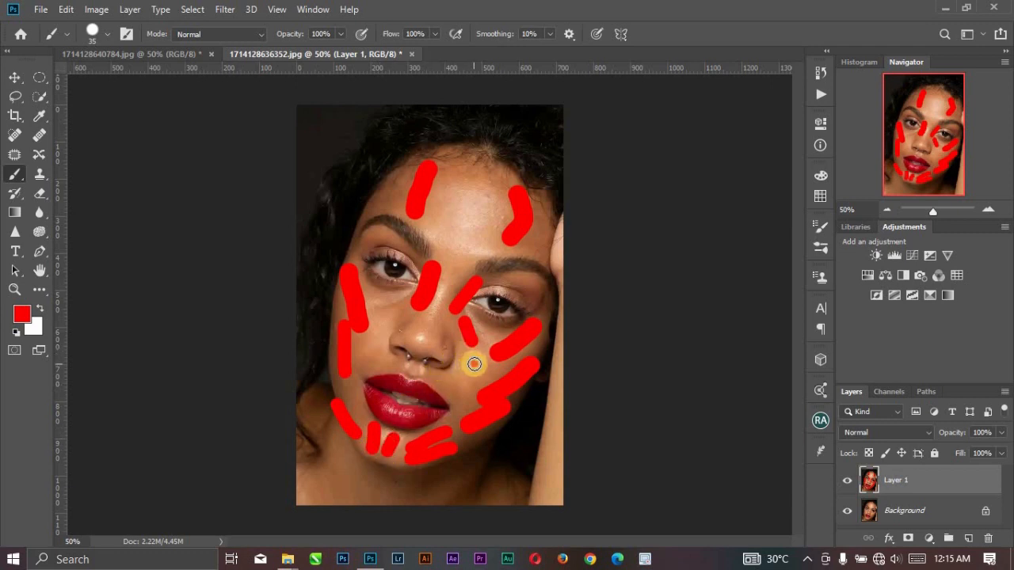
pyautogui.moveTo(470, 358); pyautogui.dragTo(468, 378)
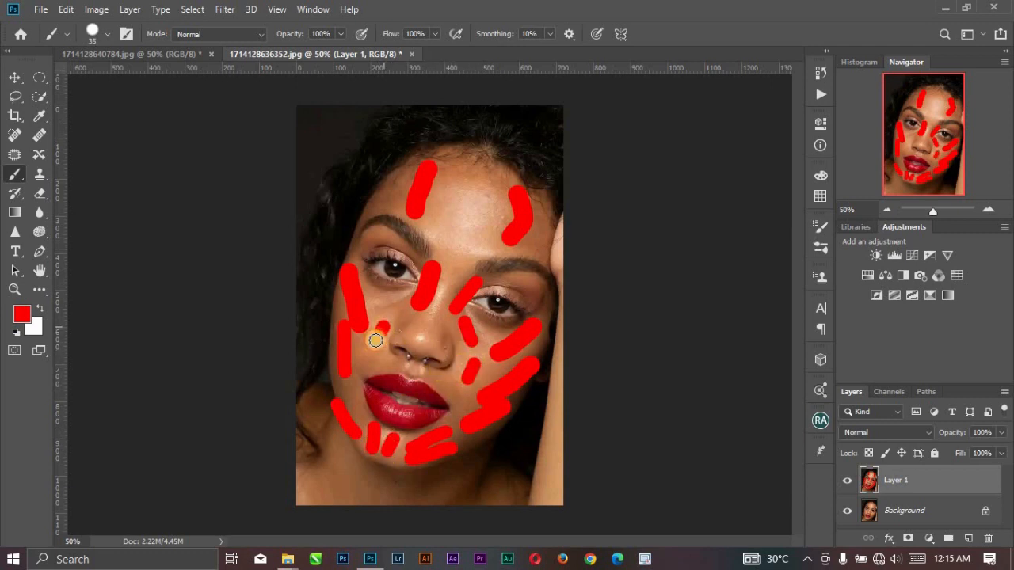
pyautogui.moveTo(375, 340); pyautogui.dragTo(375, 342)
pyautogui.moveTo(391, 296); pyautogui.dragTo(387, 307)
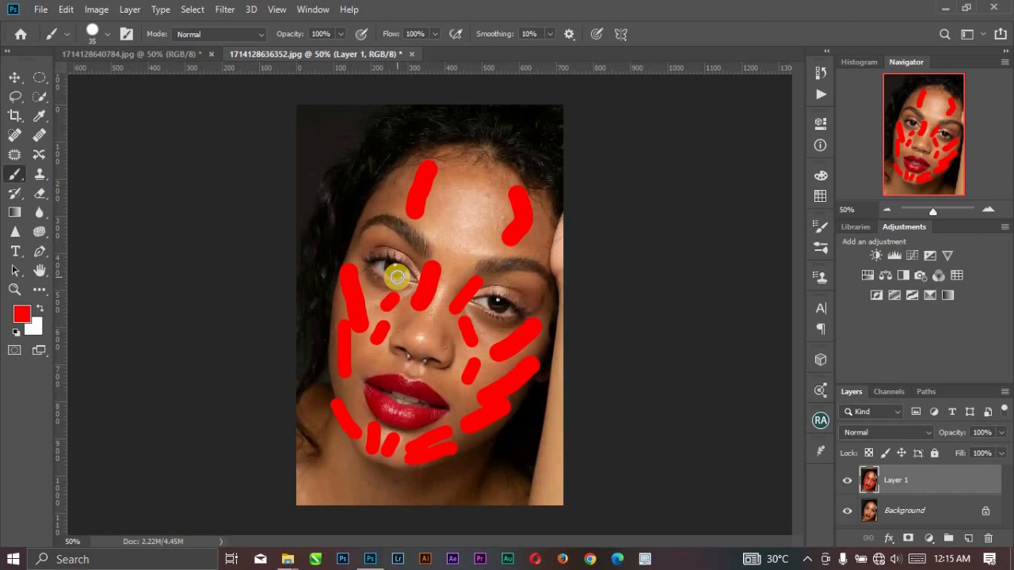
# Check the retouched 1714128640784.jpg portrait, return to the marked one and revert its history to the Mixer Brush state.
pyautogui.click(98, 53)
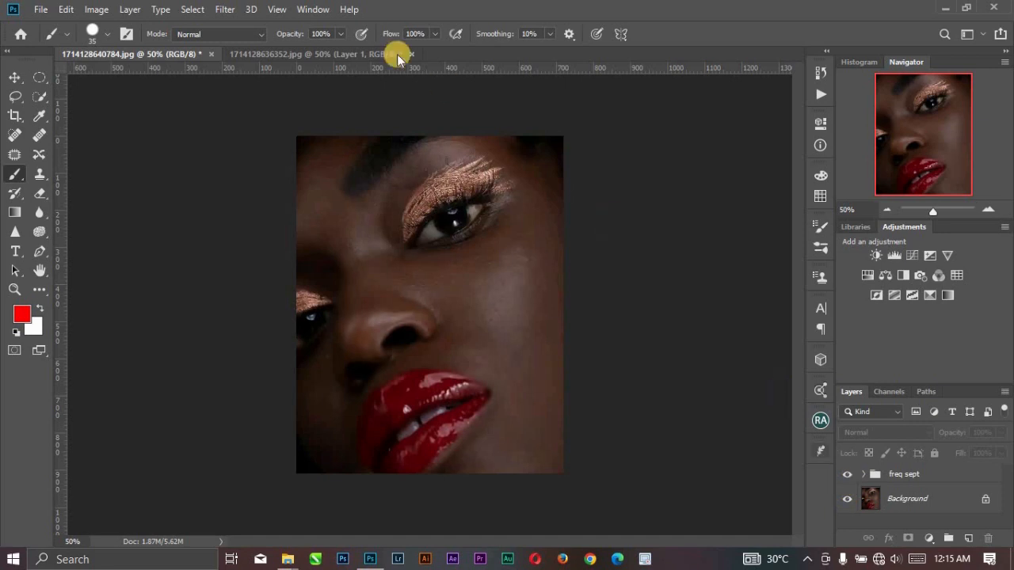
pyautogui.click(305, 53)
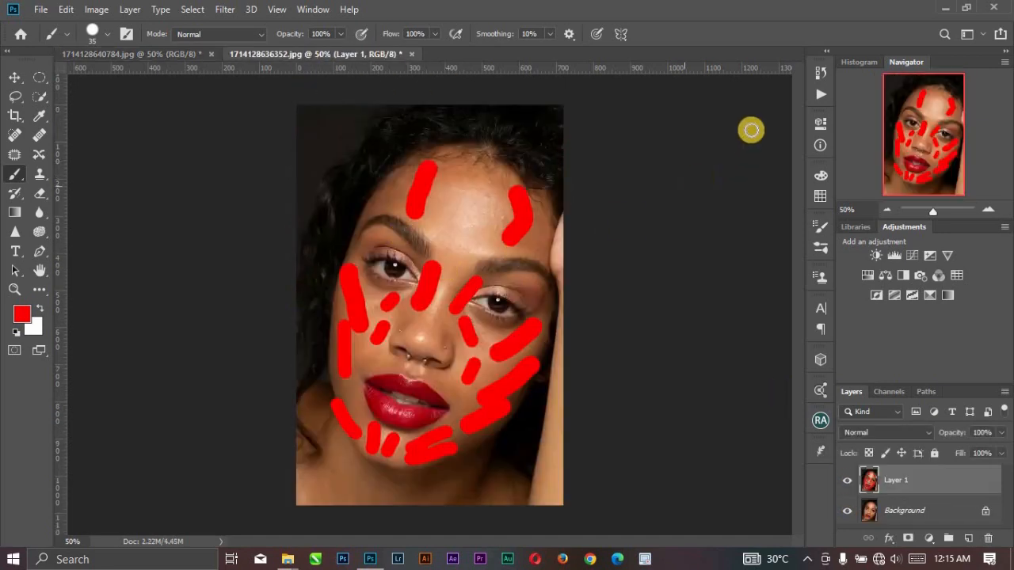
pyautogui.click(821, 72)
pyautogui.scroll(2, 722, 129)
pyautogui.scroll(3, 722, 129)
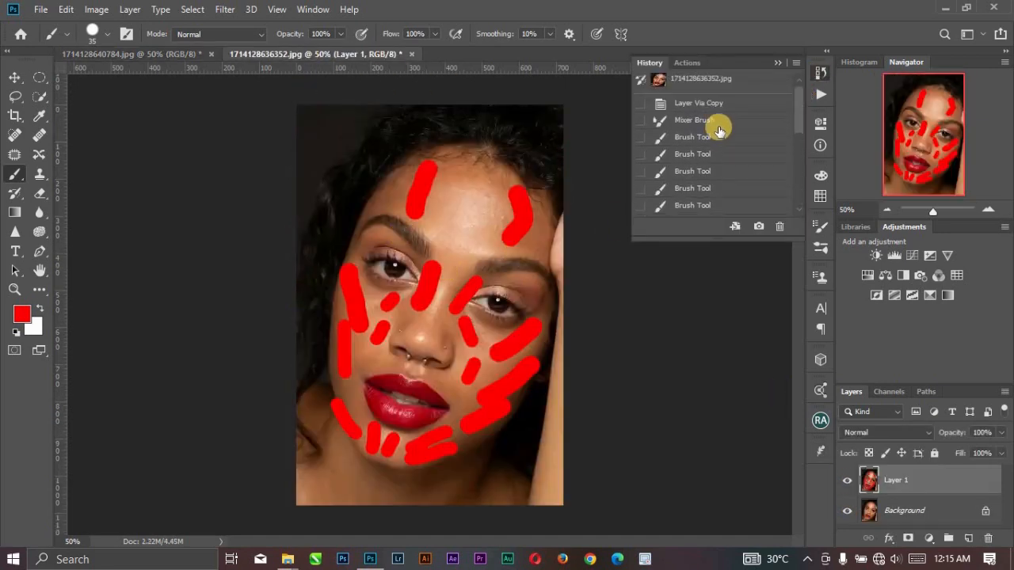
pyautogui.click(711, 125)
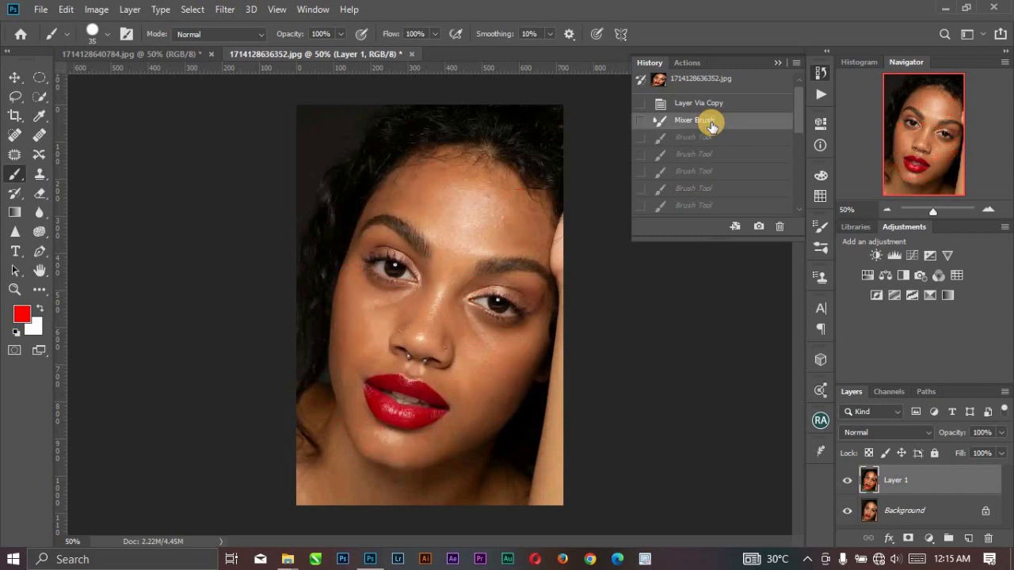
pyautogui.click(778, 61)
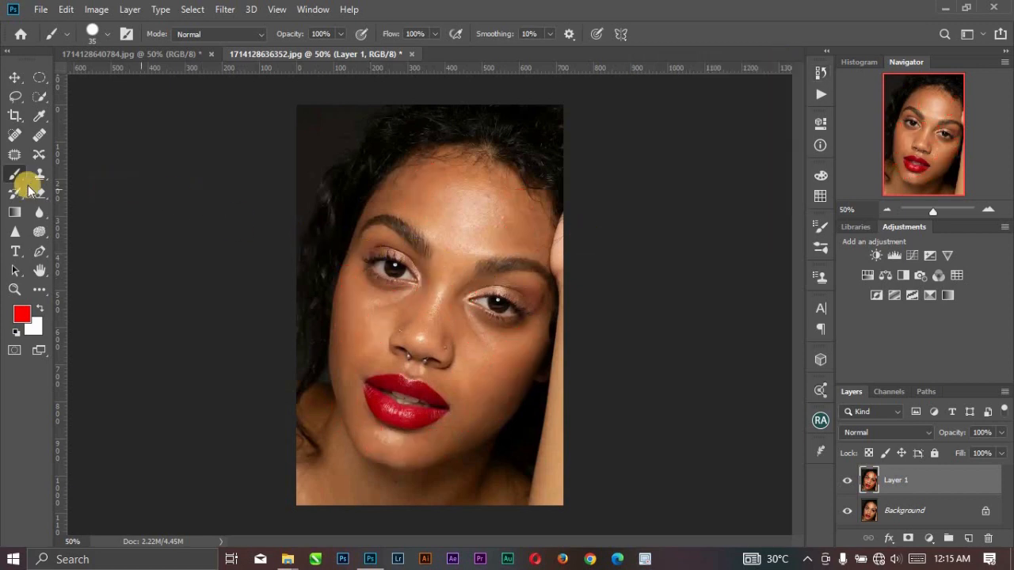
# Switch to the Mixer Brush, reset the foreground and background colours to their defaults, and clean the brush.
pyautogui.hotkey('shift', 'b')
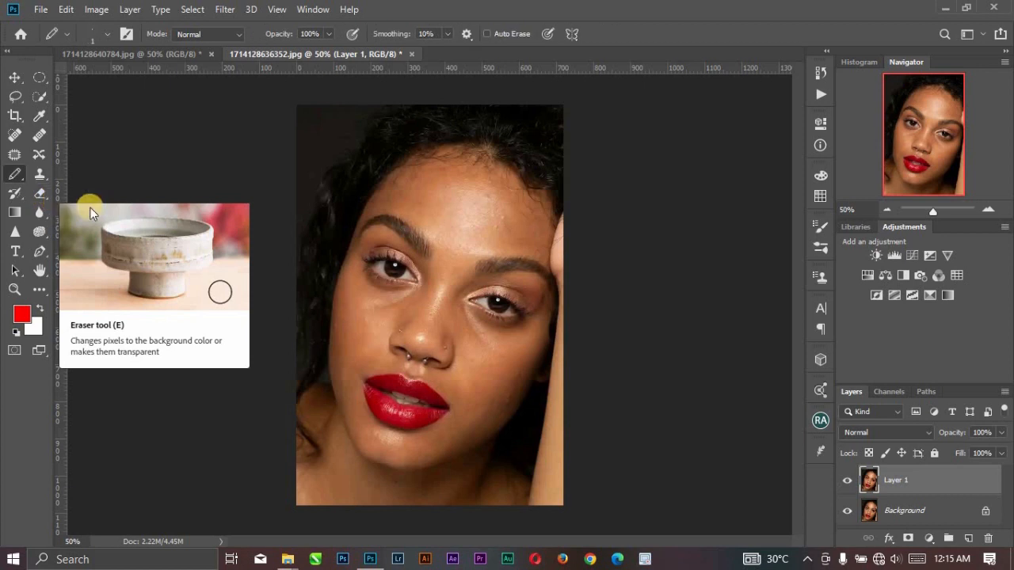
pyautogui.hotkey('shift', 'b')
pyautogui.hotkey('shift', 'b')
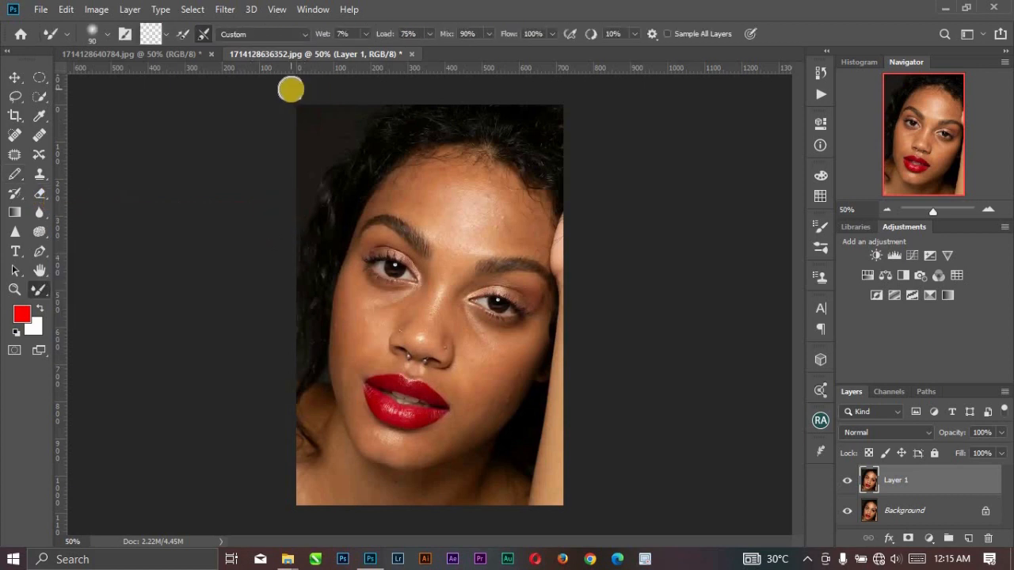
pyautogui.click(158, 34)
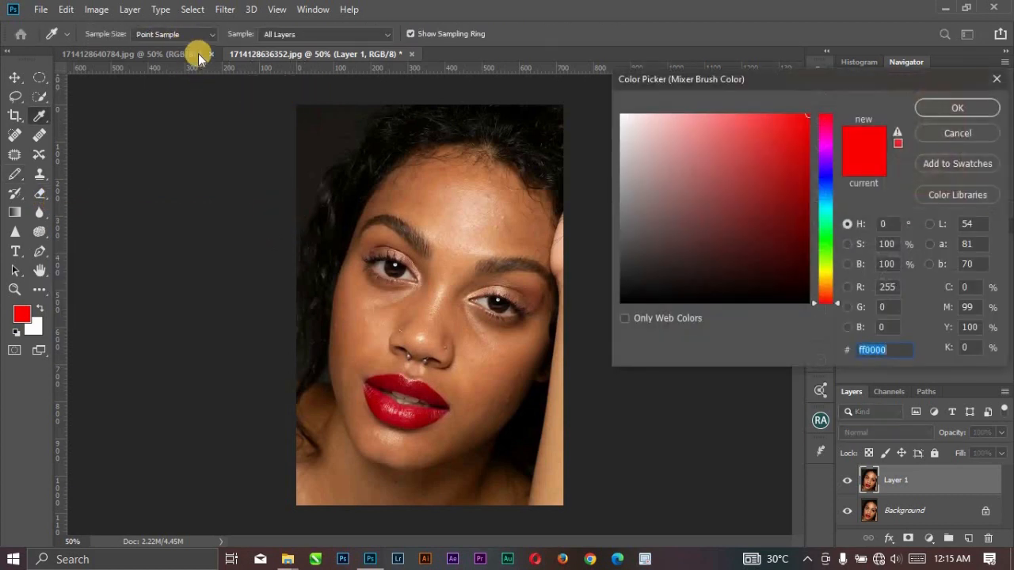
pyautogui.click(940, 135)
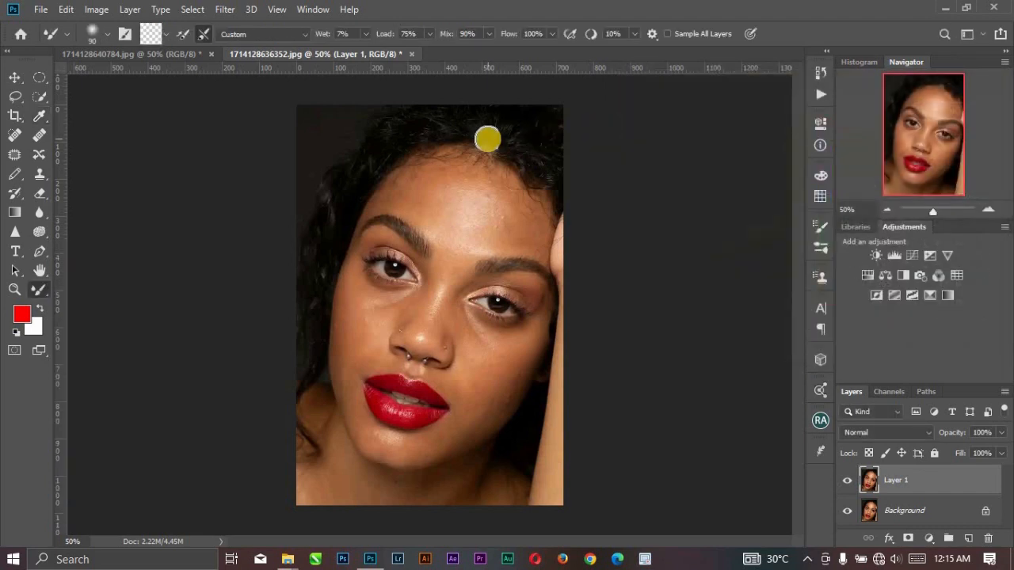
pyautogui.press('d')
pyautogui.click(166, 34)
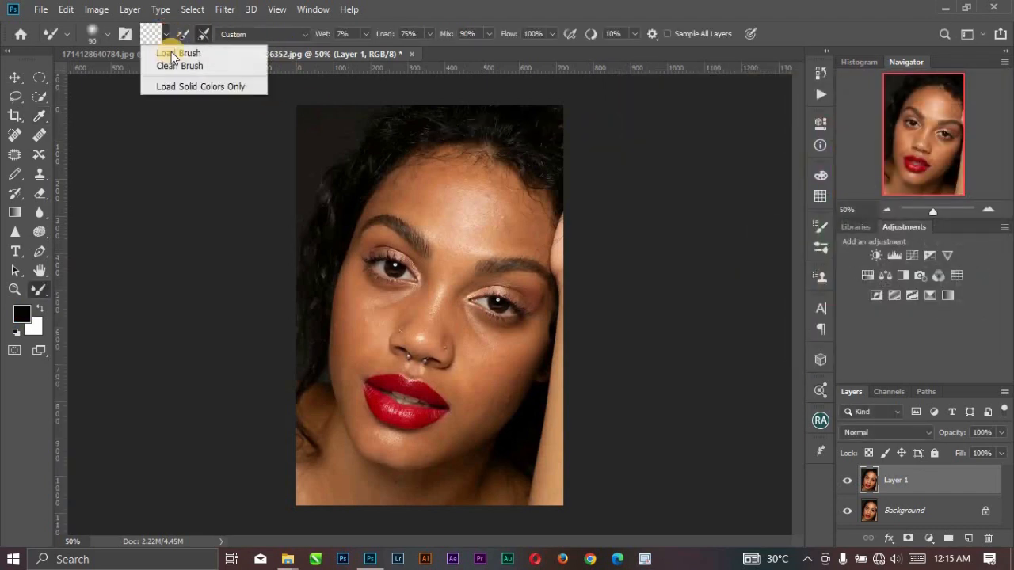
pyautogui.click(175, 66)
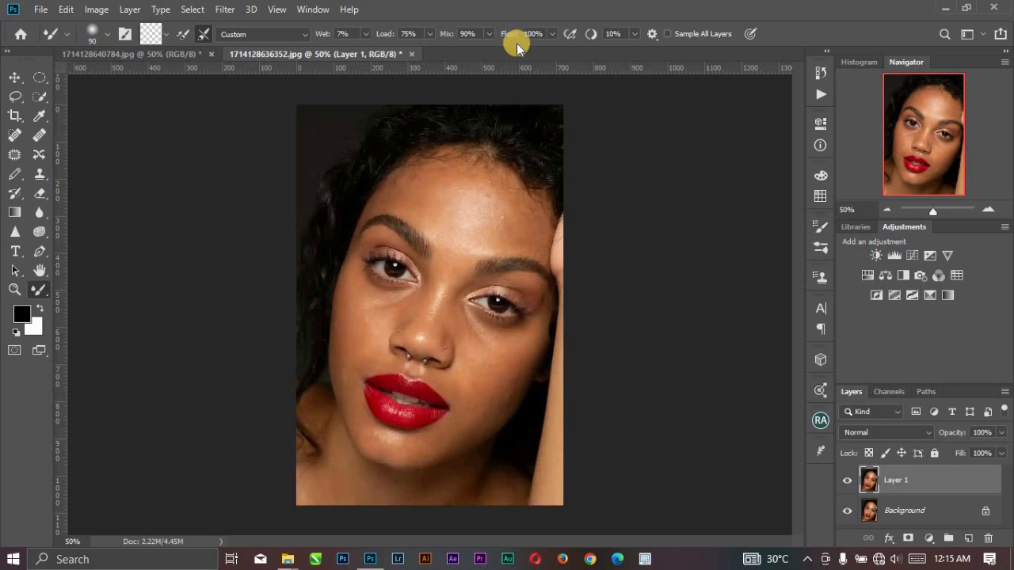
pyautogui.click(203, 53)
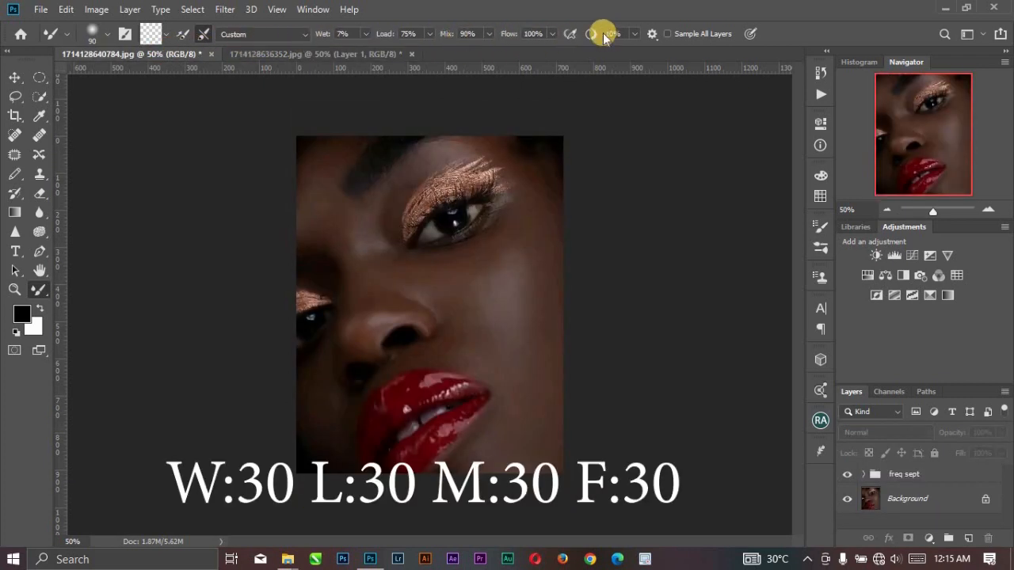
pyautogui.click(277, 59)
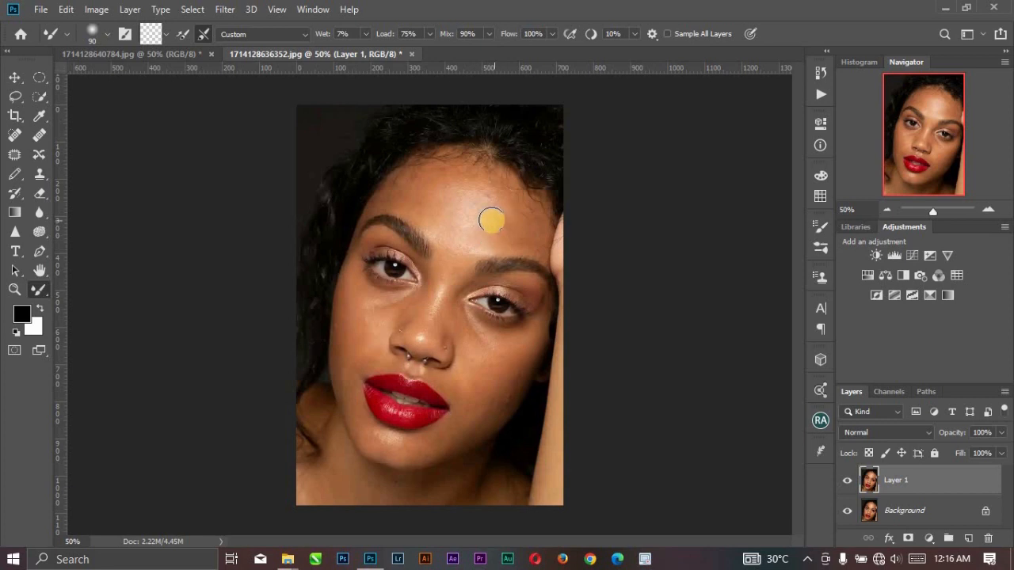
pyautogui.hotkey('ctrl', '+')
pyautogui.hotkey('ctrl', '-')
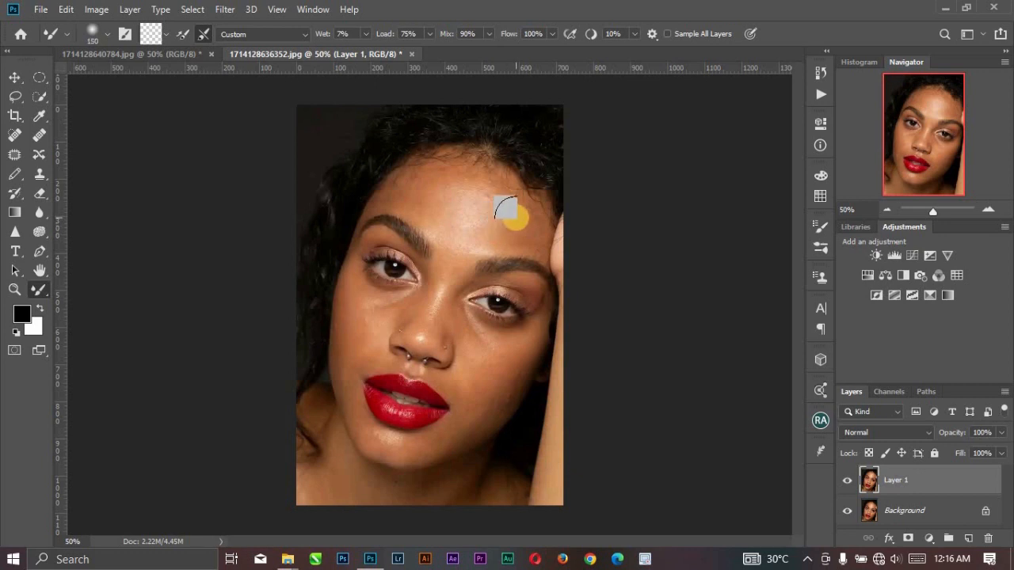
pyautogui.press('p')
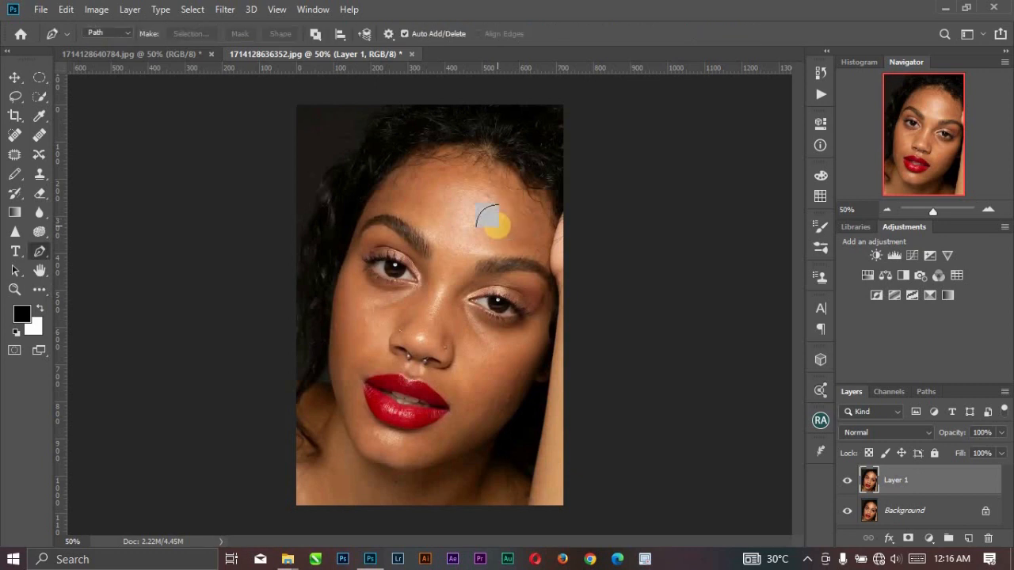
pyautogui.press('b')
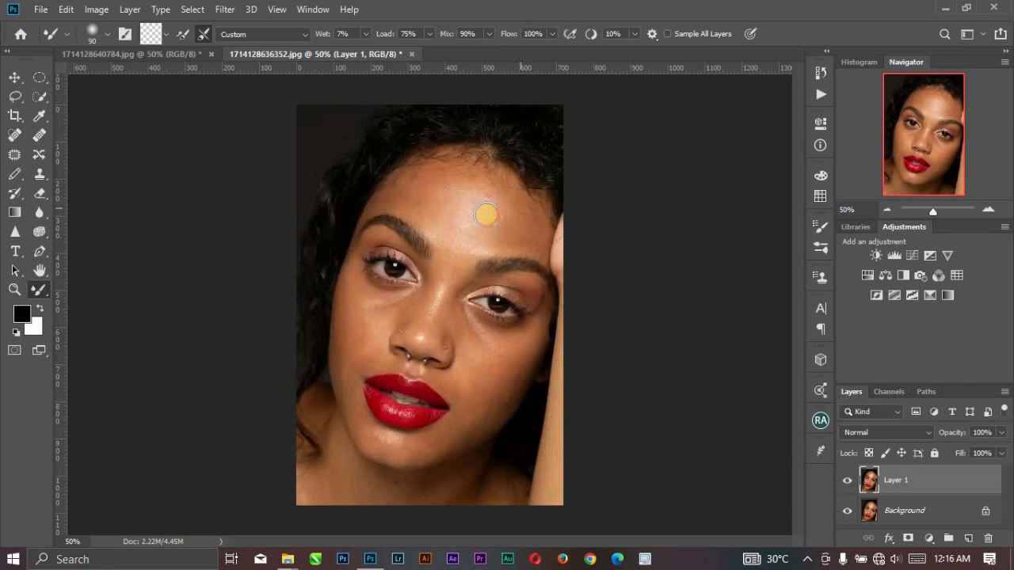
# Blend the forehead and the skin beside the nose with the Mixer Brush at 90 px, and reduce the brush to 80 px.
pyautogui.moveTo(514, 227)
pyautogui.mouseDown()
pyautogui.moveTo(493, 220)
pyautogui.moveTo(512, 218)
pyautogui.moveTo(485, 223)
pyautogui.mouseUp()
pyautogui.moveTo(485, 223)
pyautogui.mouseDown()
pyautogui.moveTo(511, 215)
pyautogui.moveTo(485, 230)
pyautogui.moveTo(484, 205)
pyautogui.moveTo(455, 214)
pyautogui.moveTo(460, 196)
pyautogui.moveTo(442, 217)
pyautogui.moveTo(406, 185)
pyautogui.moveTo(417, 216)
pyautogui.moveTo(395, 180)
pyautogui.moveTo(438, 218)
pyautogui.moveTo(444, 196)
pyautogui.moveTo(445, 233)
pyautogui.moveTo(467, 262)
pyautogui.moveTo(469, 324)
pyautogui.mouseUp()
pyautogui.press('[')
pyautogui.press('[')
pyautogui.press('[')
pyautogui.press(']')
pyautogui.press(']')
pyautogui.press(']')
pyautogui.press(']')
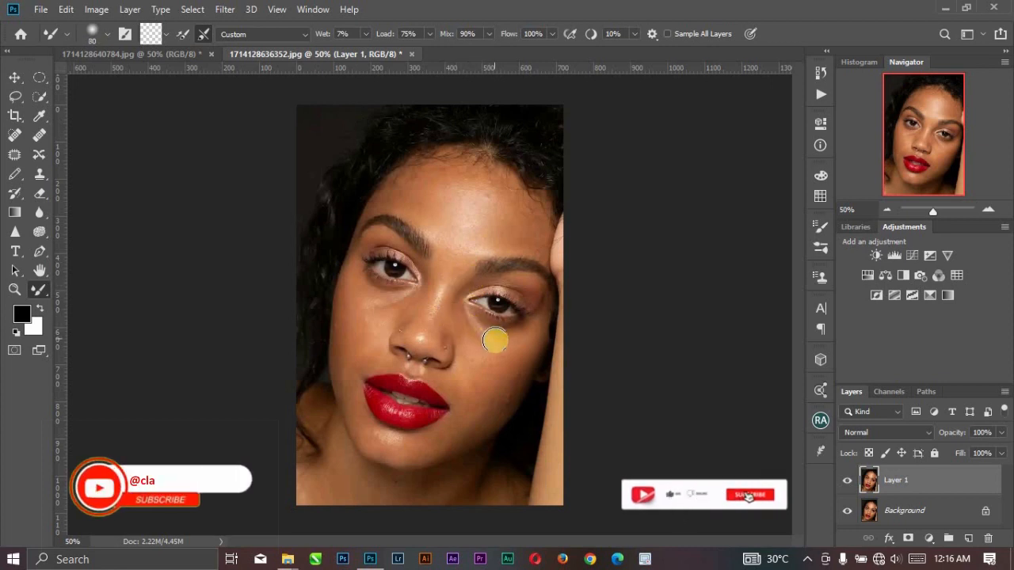
# Blend the cheek nearest the raised hand, working down the jawline to the chin with the 80 px Mixer Brush.
pyautogui.moveTo(516, 352)
pyautogui.mouseDown()
pyautogui.moveTo(498, 394)
pyautogui.moveTo(511, 387)
pyautogui.moveTo(465, 422)
pyautogui.moveTo(509, 374)
pyautogui.moveTo(502, 405)
pyautogui.moveTo(517, 368)
pyautogui.moveTo(489, 408)
pyautogui.moveTo(492, 392)
pyautogui.moveTo(505, 375)
pyautogui.moveTo(484, 415)
pyautogui.moveTo(507, 394)
pyautogui.moveTo(479, 429)
pyautogui.moveTo(504, 407)
pyautogui.moveTo(446, 434)
pyautogui.mouseUp()
pyautogui.press('[')
pyautogui.press('[')
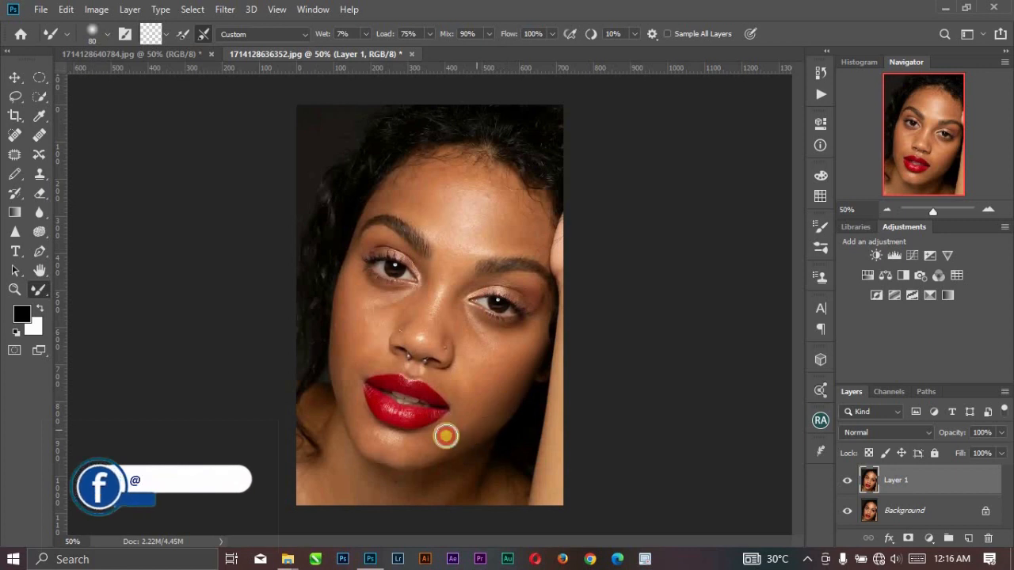
pyautogui.moveTo(514, 371); pyautogui.dragTo(465, 432)
pyautogui.moveTo(506, 397)
pyautogui.mouseDown()
pyautogui.moveTo(451, 444)
pyautogui.moveTo(490, 415)
pyautogui.moveTo(409, 443)
pyautogui.mouseUp()
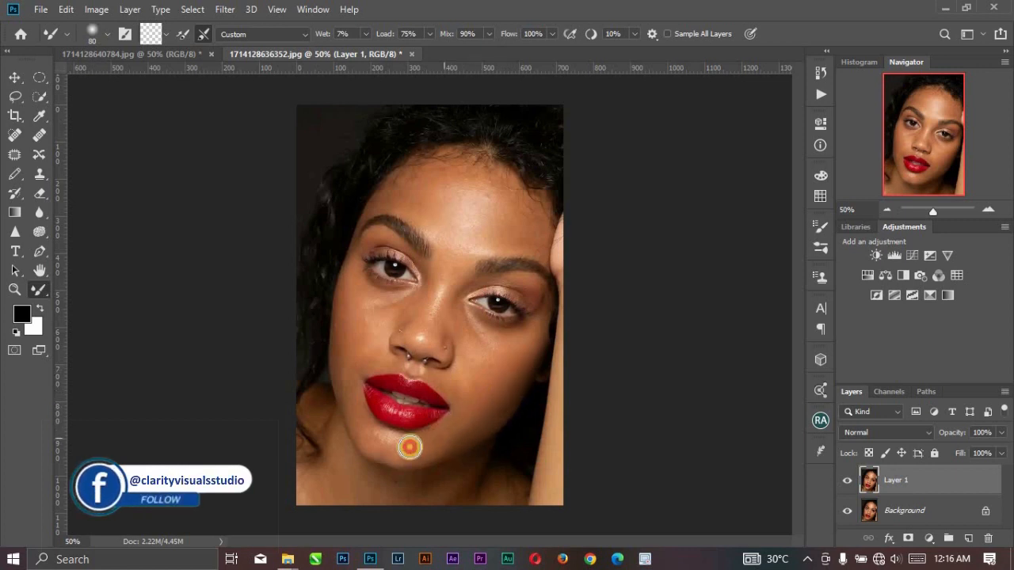
pyautogui.moveTo(528, 346); pyautogui.dragTo(472, 391)
pyautogui.moveTo(538, 308)
pyautogui.mouseDown()
pyautogui.moveTo(523, 341)
pyautogui.moveTo(484, 351)
pyautogui.moveTo(496, 330)
pyautogui.moveTo(447, 378)
pyautogui.mouseUp()
# Reduce the Mixer Brush to 60 px and smooth the skin beside the nose, the lower cheek, the jawline and the chin.
pyautogui.press('[')
pyautogui.moveTo(482, 342)
pyautogui.mouseDown()
pyautogui.moveTo(450, 365)
pyautogui.moveTo(463, 323)
pyautogui.moveTo(442, 353)
pyautogui.mouseUp()
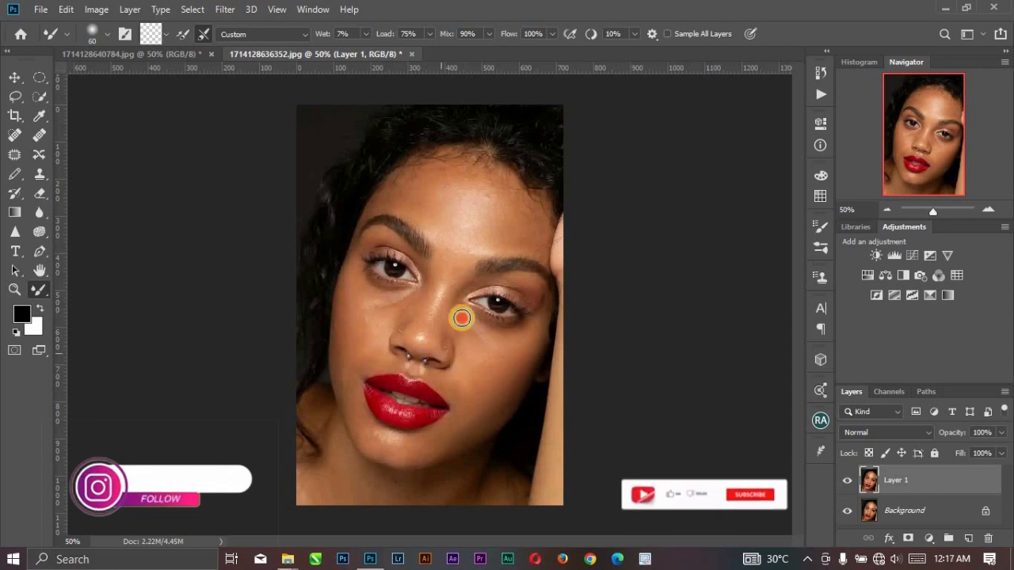
pyautogui.moveTo(465, 306)
pyautogui.mouseDown()
pyautogui.moveTo(448, 324)
pyautogui.moveTo(455, 375)
pyautogui.mouseUp()
pyautogui.moveTo(518, 386); pyautogui.dragTo(487, 431)
pyautogui.moveTo(507, 397); pyautogui.dragTo(485, 423)
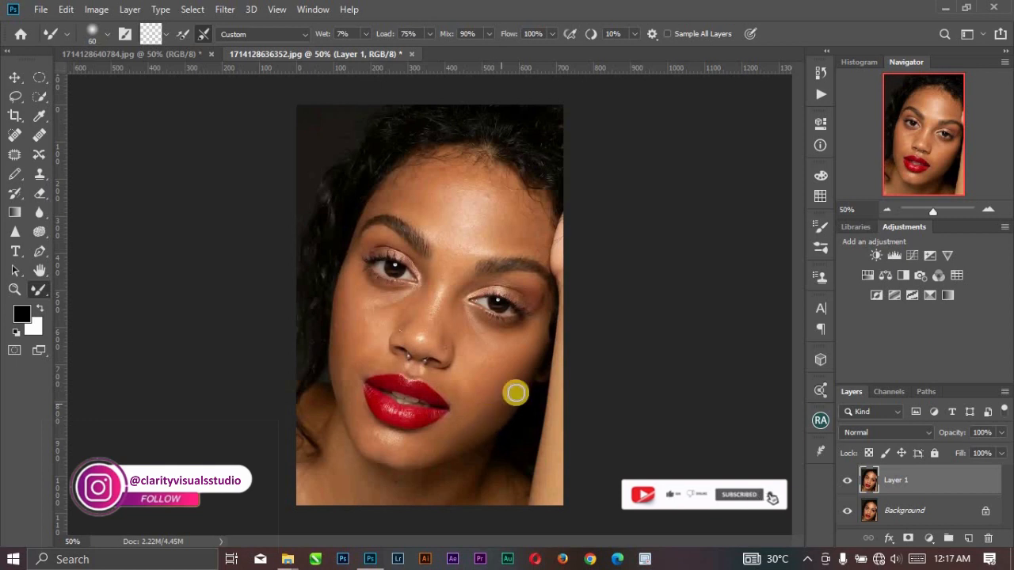
pyautogui.moveTo(526, 379)
pyautogui.mouseDown()
pyautogui.moveTo(482, 425)
pyautogui.moveTo(448, 440)
pyautogui.mouseUp()
pyautogui.moveTo(483, 408); pyautogui.dragTo(417, 453)
# Enlarge the Mixer Brush to 80 px and blend the cheek on the hair side up to the under-eye area.
pyautogui.press(']')
pyautogui.press(']')
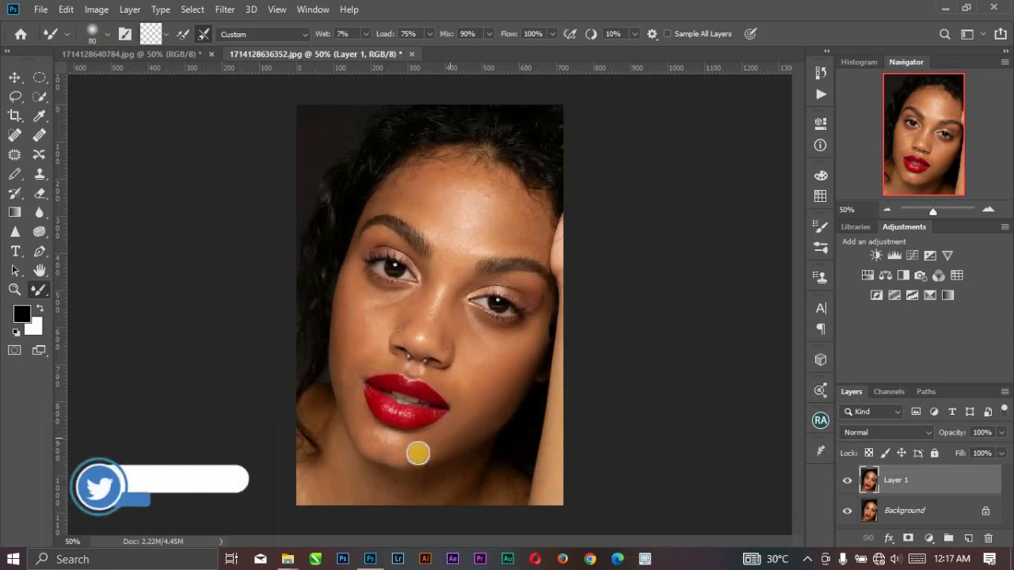
pyautogui.moveTo(339, 310); pyautogui.dragTo(347, 374)
pyautogui.moveTo(335, 314); pyautogui.dragTo(346, 399)
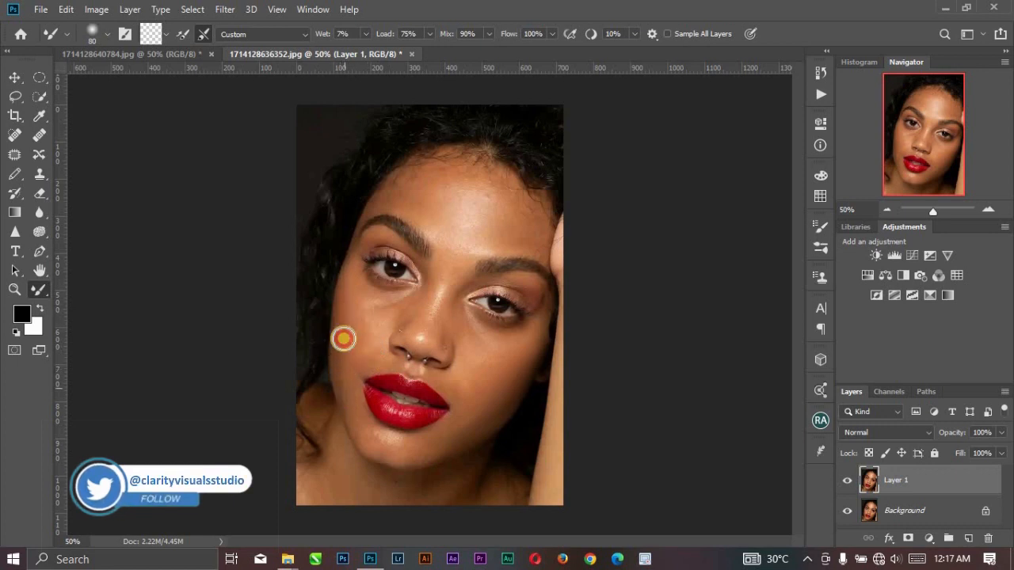
pyautogui.moveTo(354, 283); pyautogui.dragTo(351, 356)
pyautogui.moveTo(362, 301)
pyautogui.mouseDown()
pyautogui.moveTo(370, 348)
pyautogui.moveTo(359, 310)
pyautogui.moveTo(362, 362)
pyautogui.mouseUp()
pyautogui.moveTo(337, 310)
pyautogui.mouseDown()
pyautogui.moveTo(341, 351)
pyautogui.moveTo(364, 338)
pyautogui.moveTo(372, 351)
pyautogui.moveTo(359, 313)
pyautogui.moveTo(433, 280)
pyautogui.mouseUp()
# Reduce the Mixer Brush to 60 px and blend the side and bridge of the nose.
pyautogui.press('[')
pyautogui.press('[')
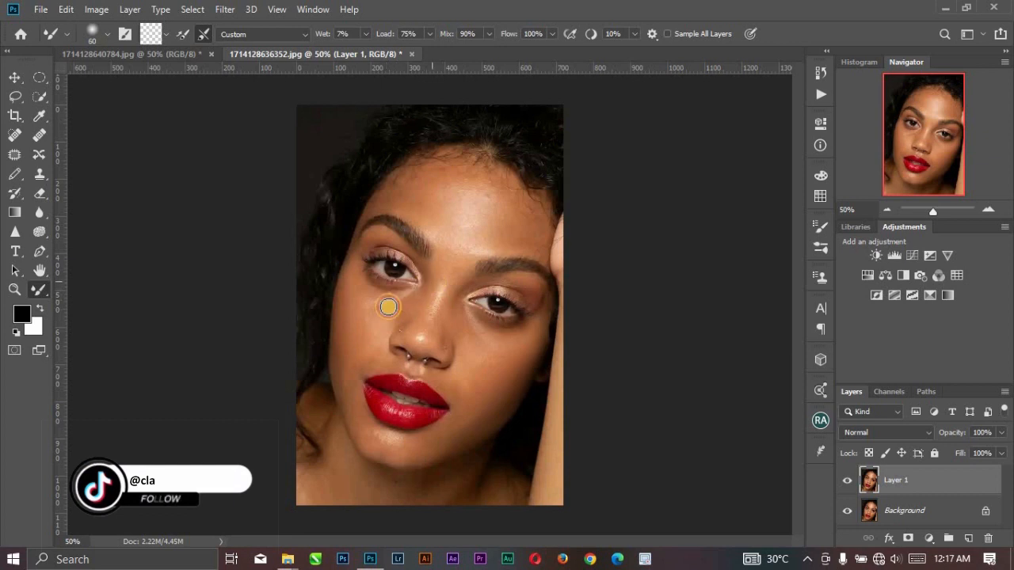
pyautogui.moveTo(390, 322)
pyautogui.mouseDown()
pyautogui.moveTo(422, 294)
pyautogui.moveTo(398, 325)
pyautogui.moveTo(426, 293)
pyautogui.moveTo(410, 333)
pyautogui.moveTo(452, 289)
pyautogui.mouseUp()
pyautogui.moveTo(419, 340); pyautogui.dragTo(437, 309)
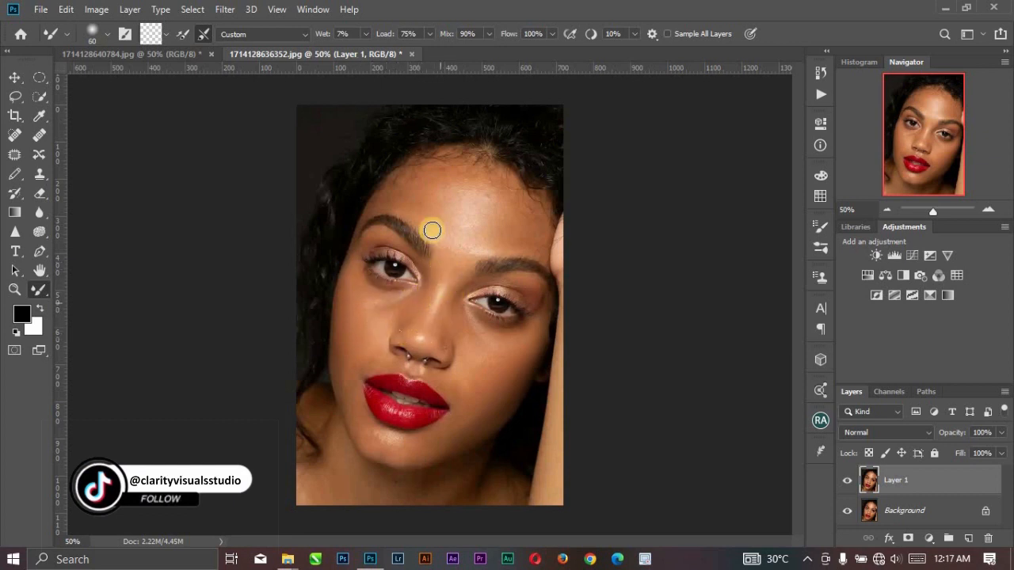
# Enlarge the Mixer Brush to 80 px and blend the whole forehead from the hairline to above both eyebrows.
pyautogui.press(']')
pyautogui.press(']')
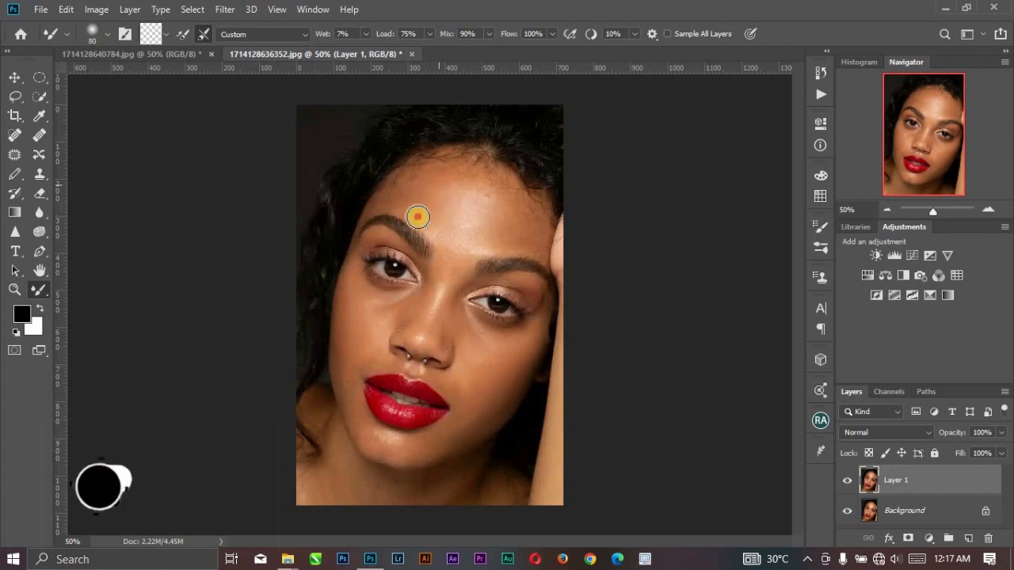
pyautogui.moveTo(509, 231); pyautogui.dragTo(493, 186)
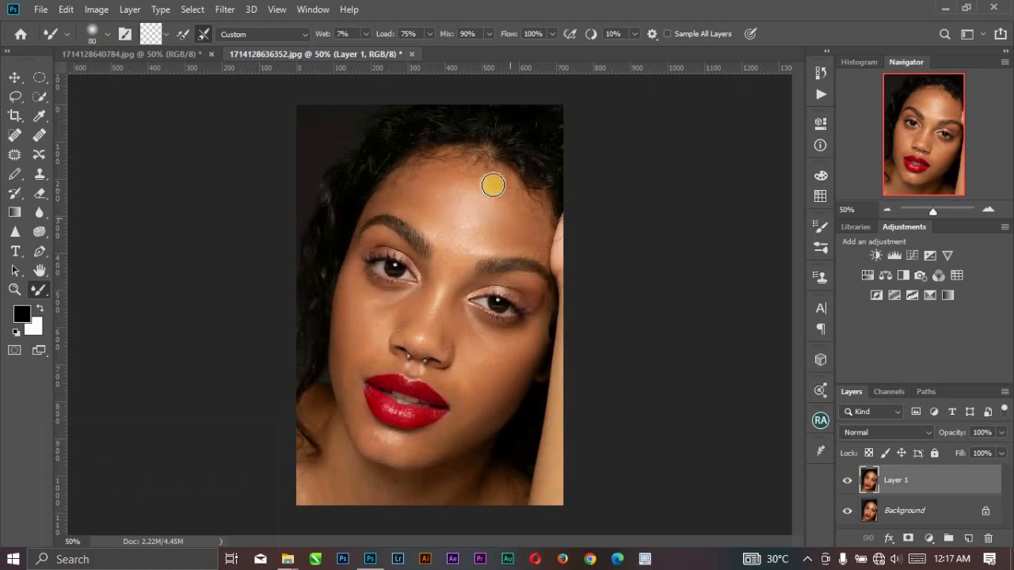
pyautogui.moveTo(530, 245)
pyautogui.mouseDown()
pyautogui.moveTo(537, 217)
pyautogui.moveTo(548, 249)
pyautogui.moveTo(530, 217)
pyautogui.moveTo(511, 257)
pyautogui.mouseUp()
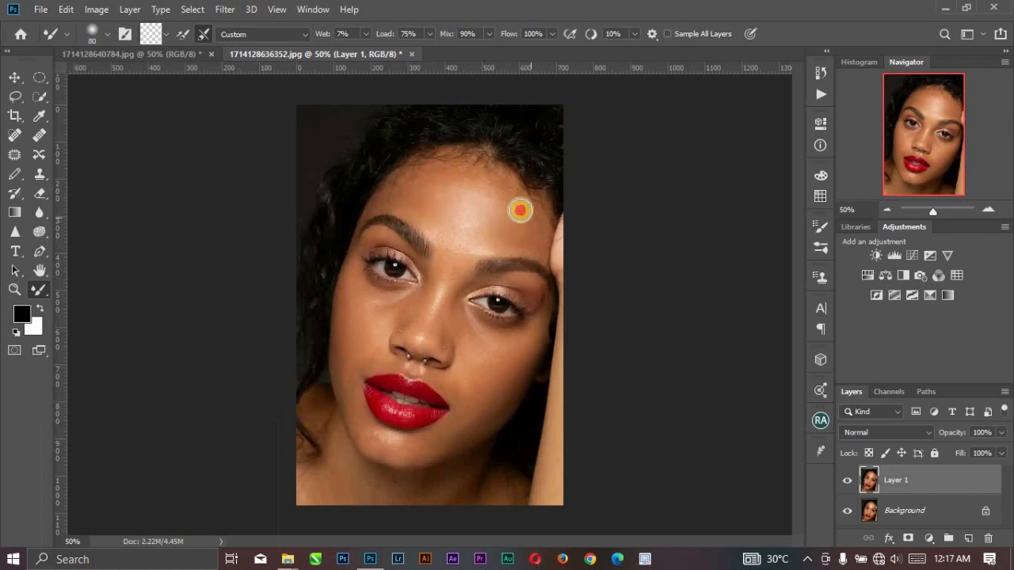
pyautogui.moveTo(520, 210); pyautogui.dragTo(495, 245)
pyautogui.moveTo(491, 201); pyautogui.dragTo(456, 240)
pyautogui.moveTo(480, 190); pyautogui.dragTo(446, 224)
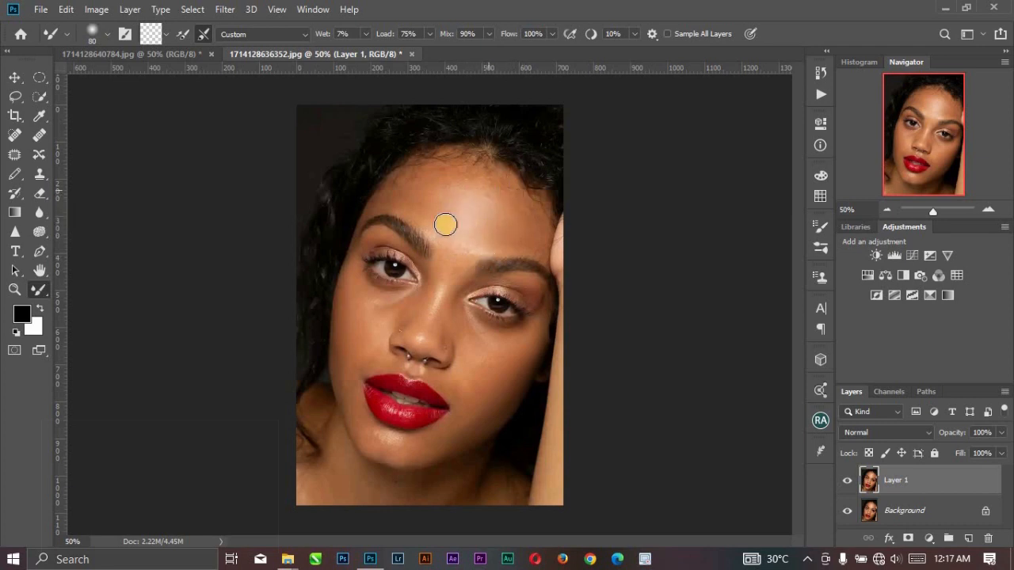
pyautogui.moveTo(465, 177); pyautogui.dragTo(394, 216)
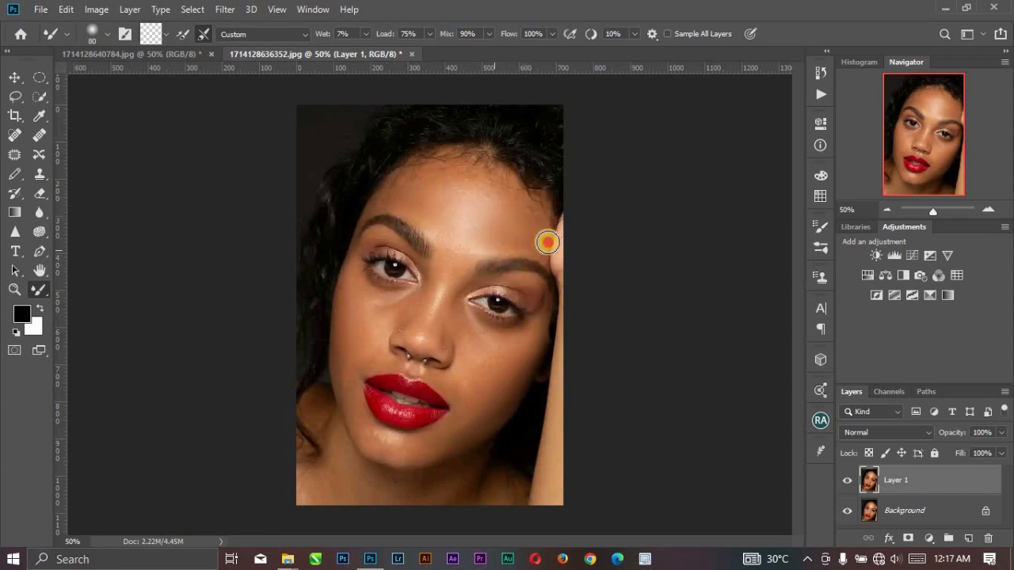
# Refine the blending across the upper forehead, at the temple on the hair side and down to the nose.
pyautogui.click(481, 229)
pyautogui.moveTo(513, 195)
pyautogui.mouseDown()
pyautogui.moveTo(476, 190)
pyautogui.moveTo(454, 198)
pyautogui.moveTo(430, 186)
pyautogui.mouseUp()
pyautogui.click(360, 249)
pyautogui.moveTo(359, 249)
pyautogui.mouseDown()
pyautogui.moveTo(349, 347)
pyautogui.moveTo(331, 314)
pyautogui.moveTo(331, 325)
pyautogui.moveTo(367, 418)
pyautogui.moveTo(355, 405)
pyautogui.moveTo(366, 443)
pyautogui.moveTo(350, 416)
pyautogui.moveTo(371, 442)
pyautogui.moveTo(359, 391)
pyautogui.moveTo(386, 306)
pyautogui.moveTo(366, 329)
pyautogui.moveTo(381, 319)
pyautogui.moveTo(385, 330)
pyautogui.moveTo(375, 334)
pyautogui.moveTo(391, 304)
pyautogui.moveTo(367, 310)
pyautogui.moveTo(342, 324)
pyautogui.moveTo(339, 348)
pyautogui.moveTo(336, 326)
pyautogui.moveTo(330, 353)
pyautogui.moveTo(340, 374)
pyautogui.moveTo(333, 334)
pyautogui.moveTo(384, 441)
pyautogui.moveTo(372, 438)
pyautogui.moveTo(416, 438)
pyautogui.moveTo(406, 453)
pyautogui.moveTo(406, 443)
pyautogui.moveTo(481, 420)
pyautogui.moveTo(432, 462)
pyautogui.moveTo(505, 404)
pyautogui.moveTo(516, 384)
pyautogui.moveTo(456, 442)
pyautogui.moveTo(443, 437)
pyautogui.moveTo(515, 372)
pyautogui.moveTo(467, 422)
pyautogui.moveTo(503, 353)
pyautogui.moveTo(463, 367)
pyautogui.moveTo(476, 352)
pyautogui.moveTo(466, 357)
pyautogui.moveTo(473, 351)
pyautogui.moveTo(446, 333)
pyautogui.moveTo(464, 336)
pyautogui.moveTo(447, 315)
pyautogui.mouseUp()
# Set the Mixer Brush to 70 px and blend the skin on the neck below the chin.
pyautogui.press(']')
pyautogui.press(']')
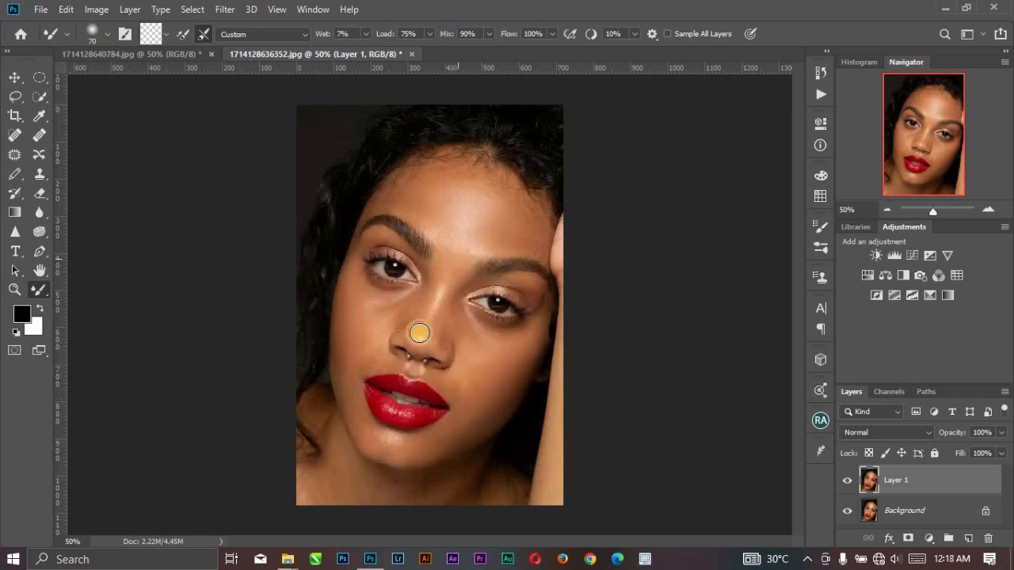
pyautogui.moveTo(403, 495)
pyautogui.mouseDown()
pyautogui.moveTo(464, 493)
pyautogui.moveTo(492, 506)
pyautogui.moveTo(493, 484)
pyautogui.moveTo(513, 498)
pyautogui.moveTo(402, 465)
pyautogui.moveTo(373, 488)
pyautogui.mouseUp()
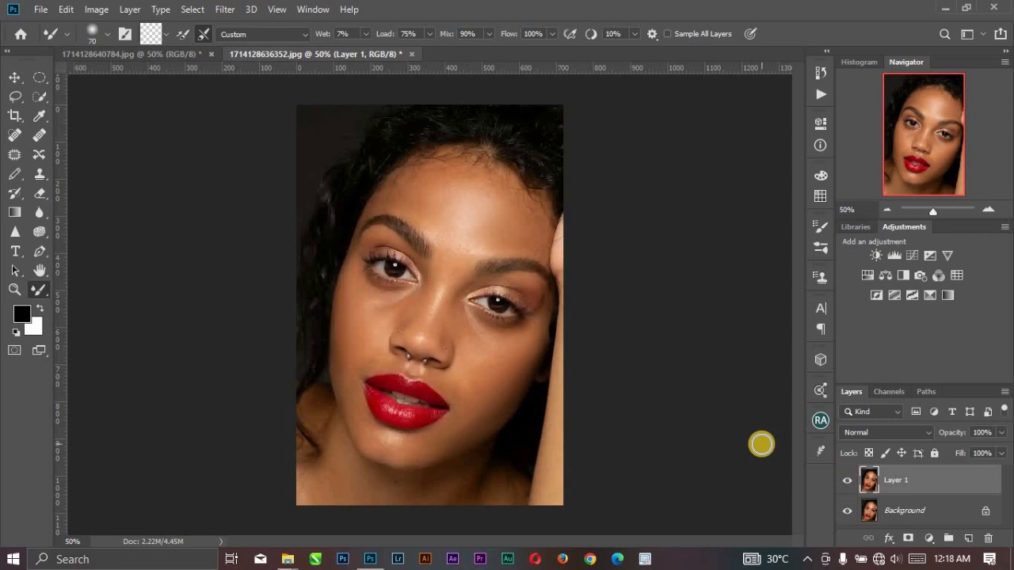
# Toggle the visibility of Layer 1 repeatedly to compare the skin before and after blending.
pyautogui.click(846, 480)
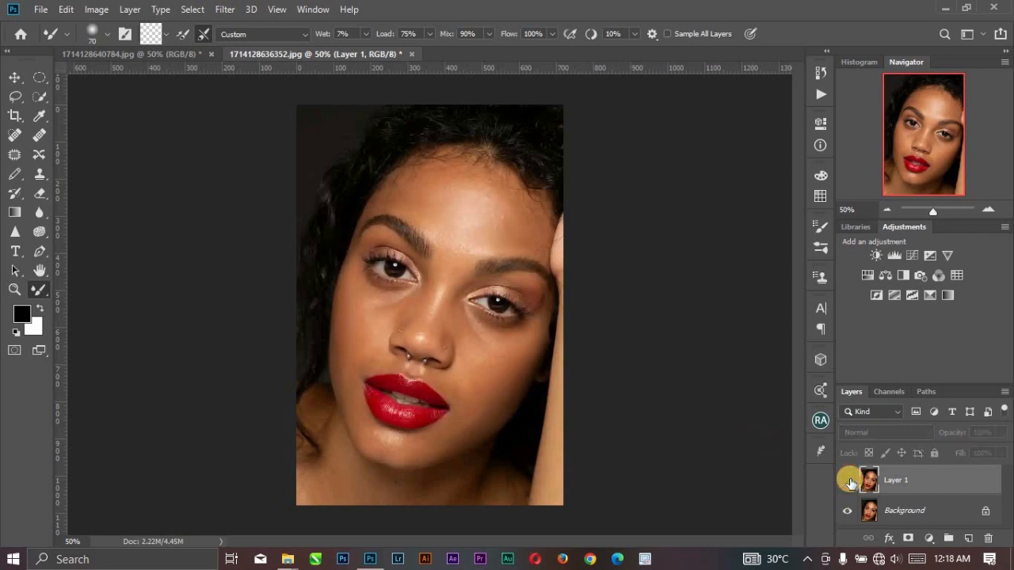
pyautogui.click(849, 482)
pyautogui.click(849, 481)
pyautogui.click(849, 481)
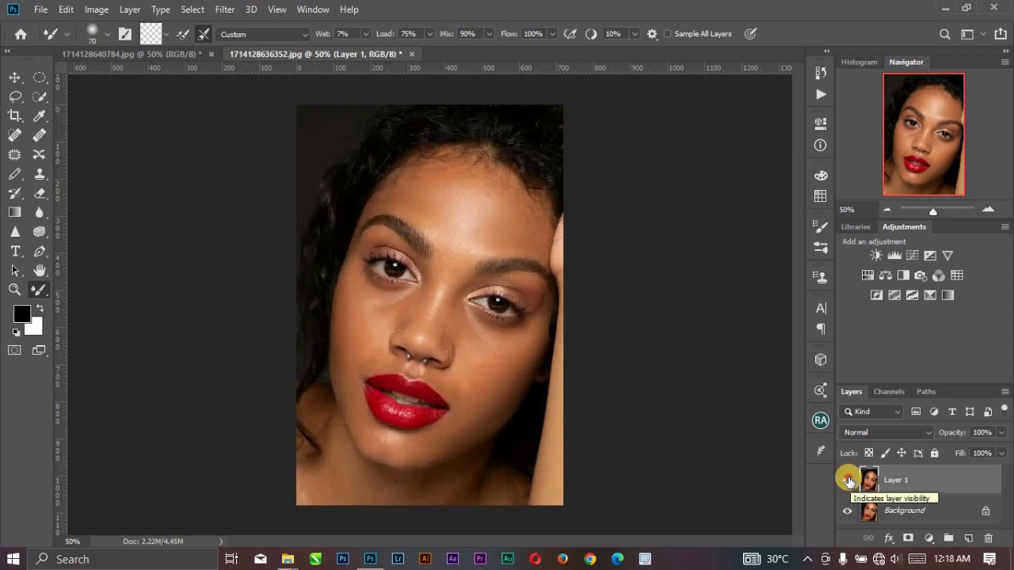
pyautogui.click(847, 480)
pyautogui.click(848, 479)
pyautogui.click(848, 478)
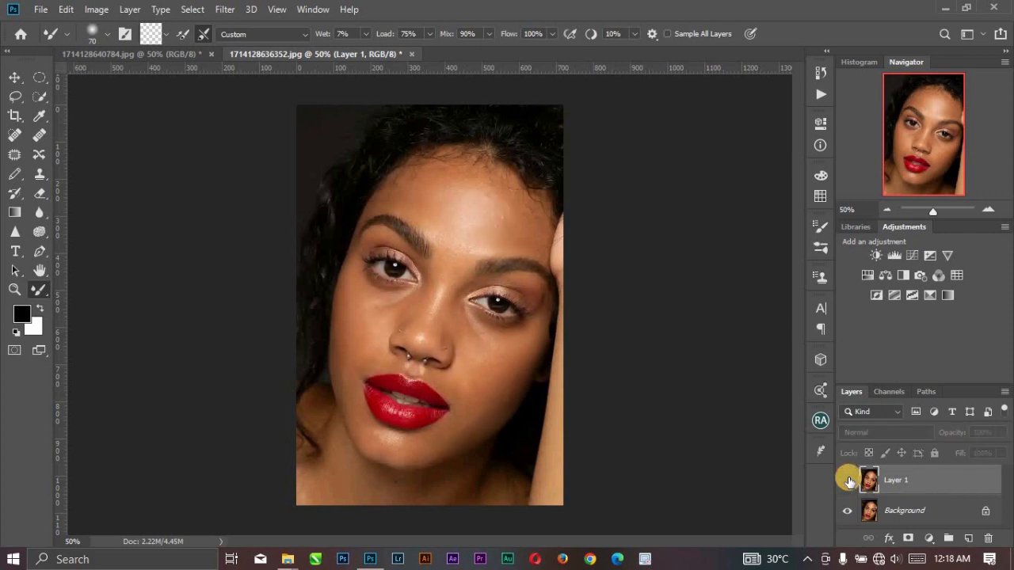
pyautogui.click(849, 479)
pyautogui.click(848, 480)
pyautogui.click(848, 479)
pyautogui.click(848, 479)
pyautogui.click(849, 478)
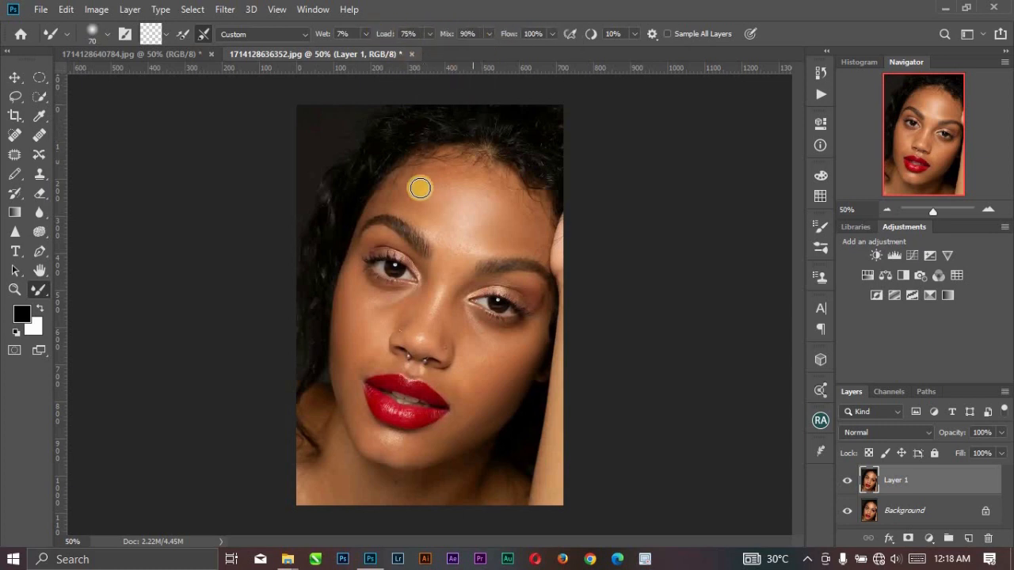
# Touch up the skin between the eyebrows with the Mixer Brush and compare the portrait with Layer 1 hidden and shown.
pyautogui.click(429, 255)
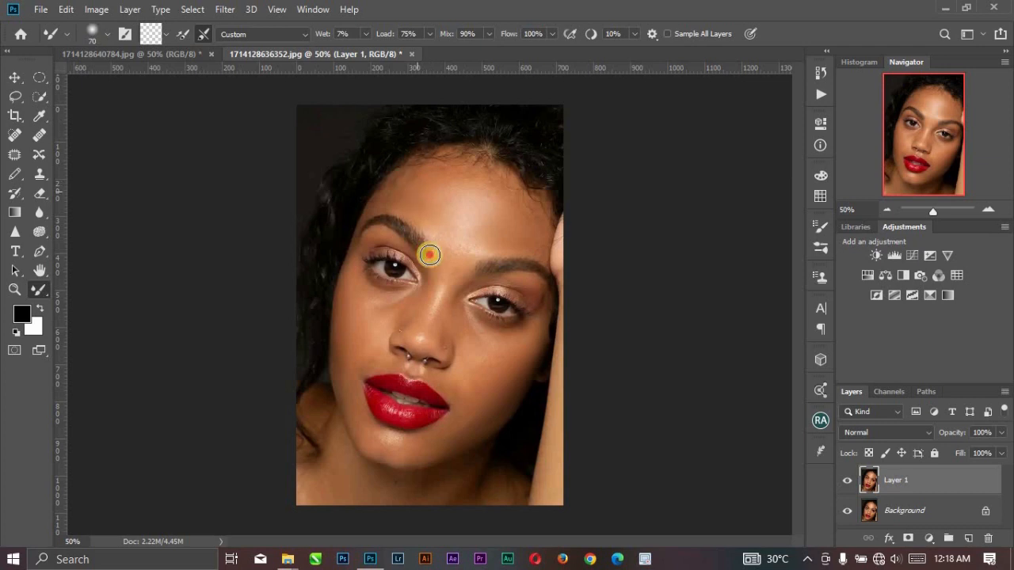
pyautogui.click(847, 480)
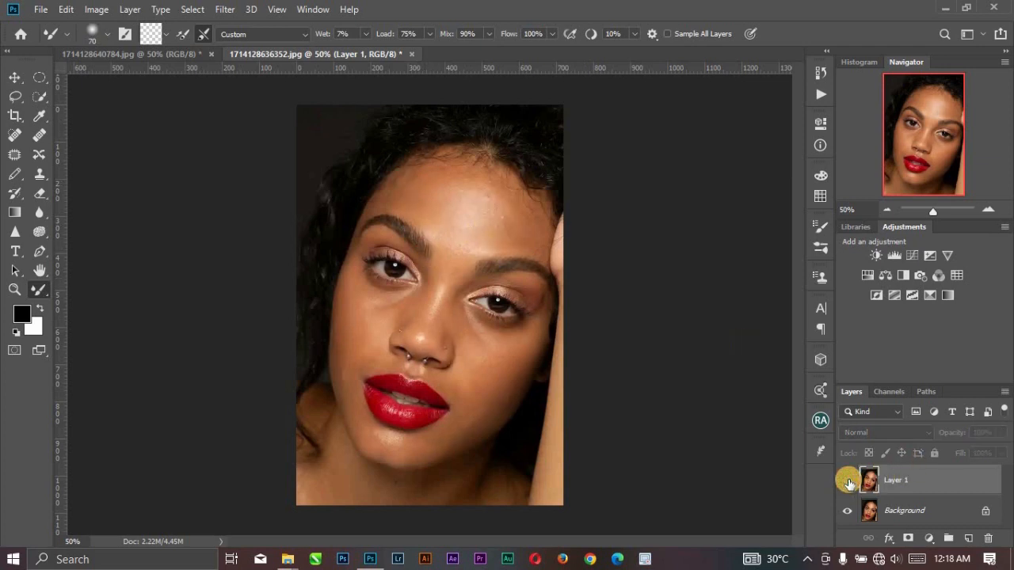
pyautogui.click(848, 480)
pyautogui.click(848, 481)
pyautogui.click(847, 481)
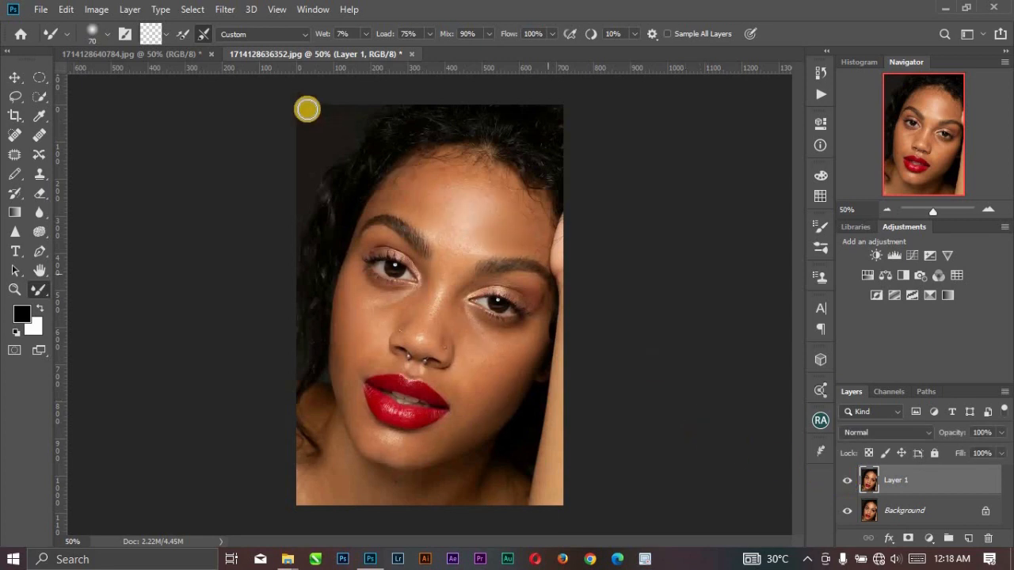
# Review the 1714128640784.jpg portrait, return to 1714128636352.jpg and compare it with Layer 1 hidden and shown.
pyautogui.click(136, 53)
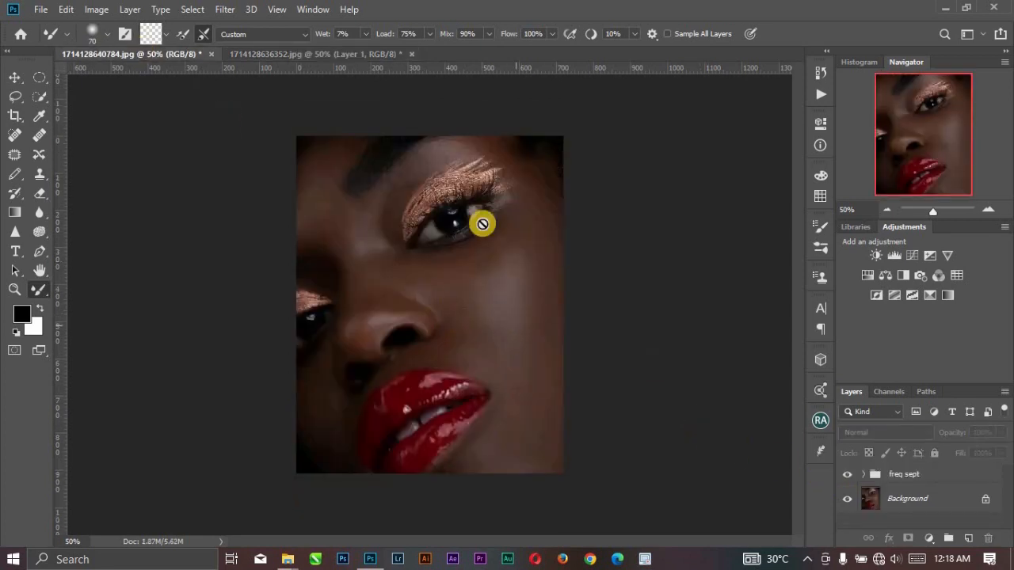
pyautogui.click(324, 54)
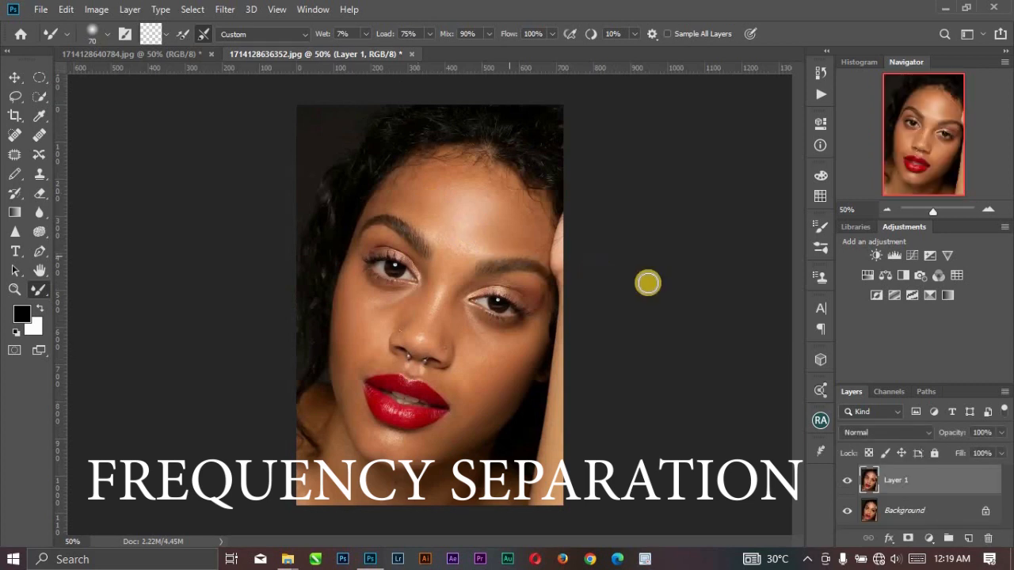
pyautogui.click(846, 482)
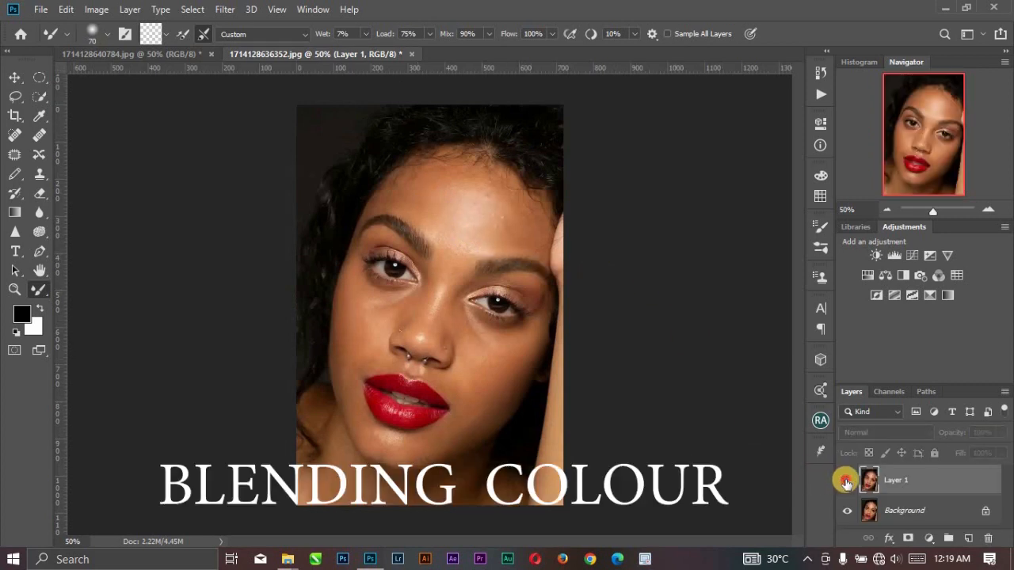
pyautogui.click(846, 480)
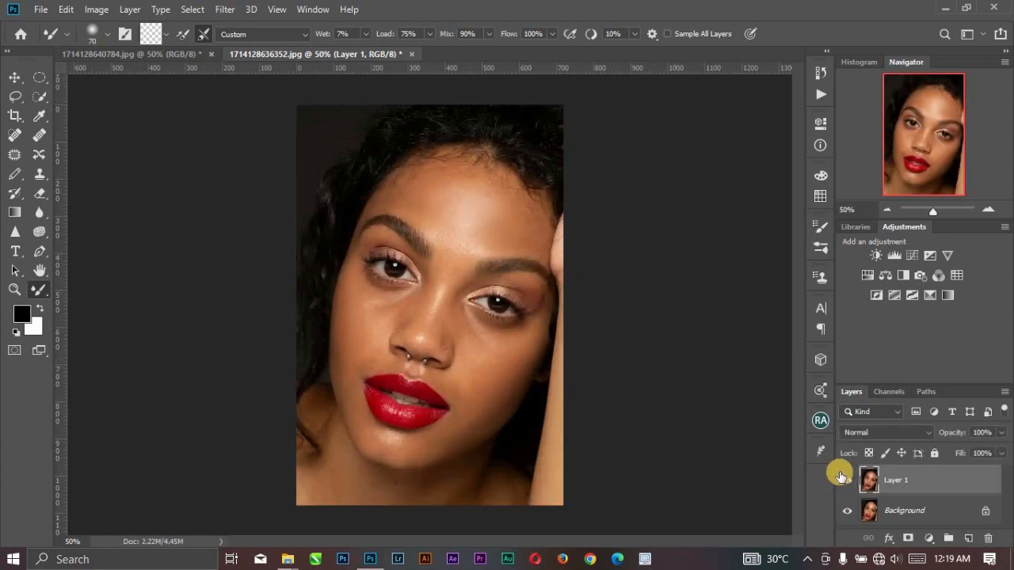